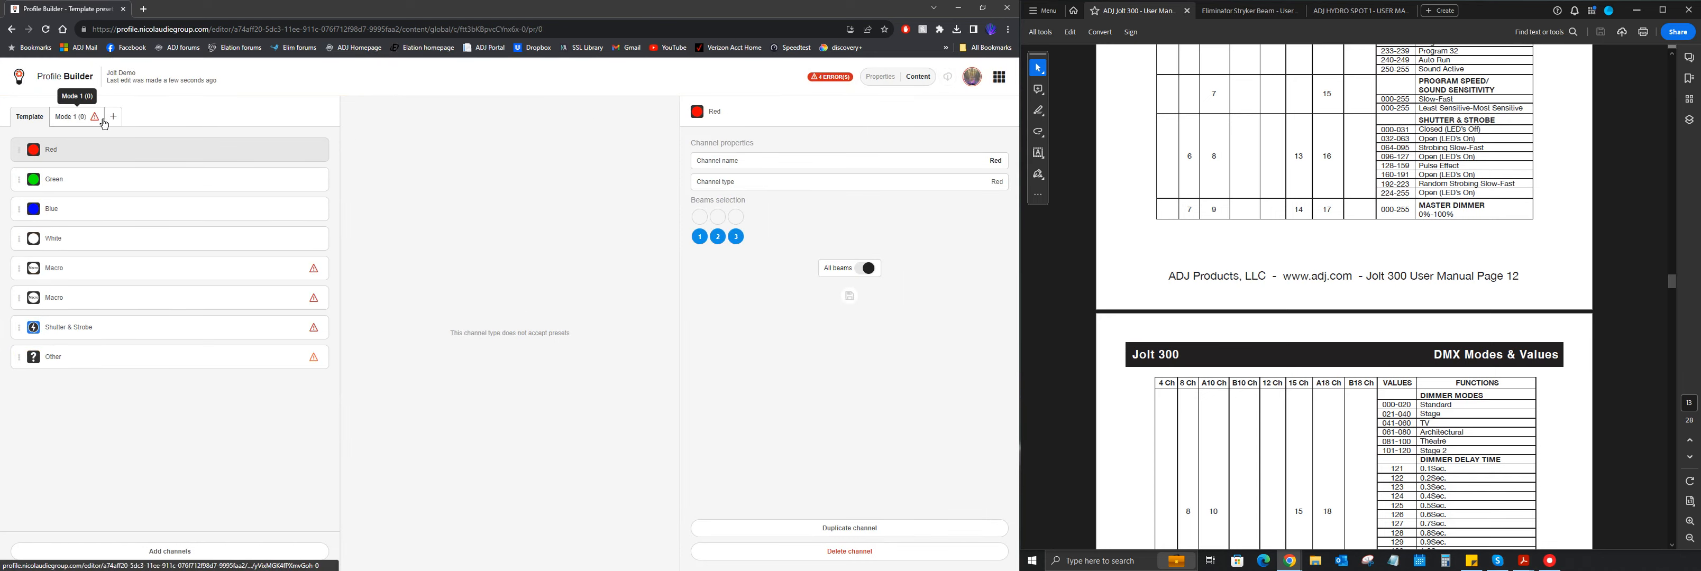
# Step: In the profile properties, add beams 4, 5 and 6 in the row beneath the first three and save the beam layout
pyautogui.click(883, 78)
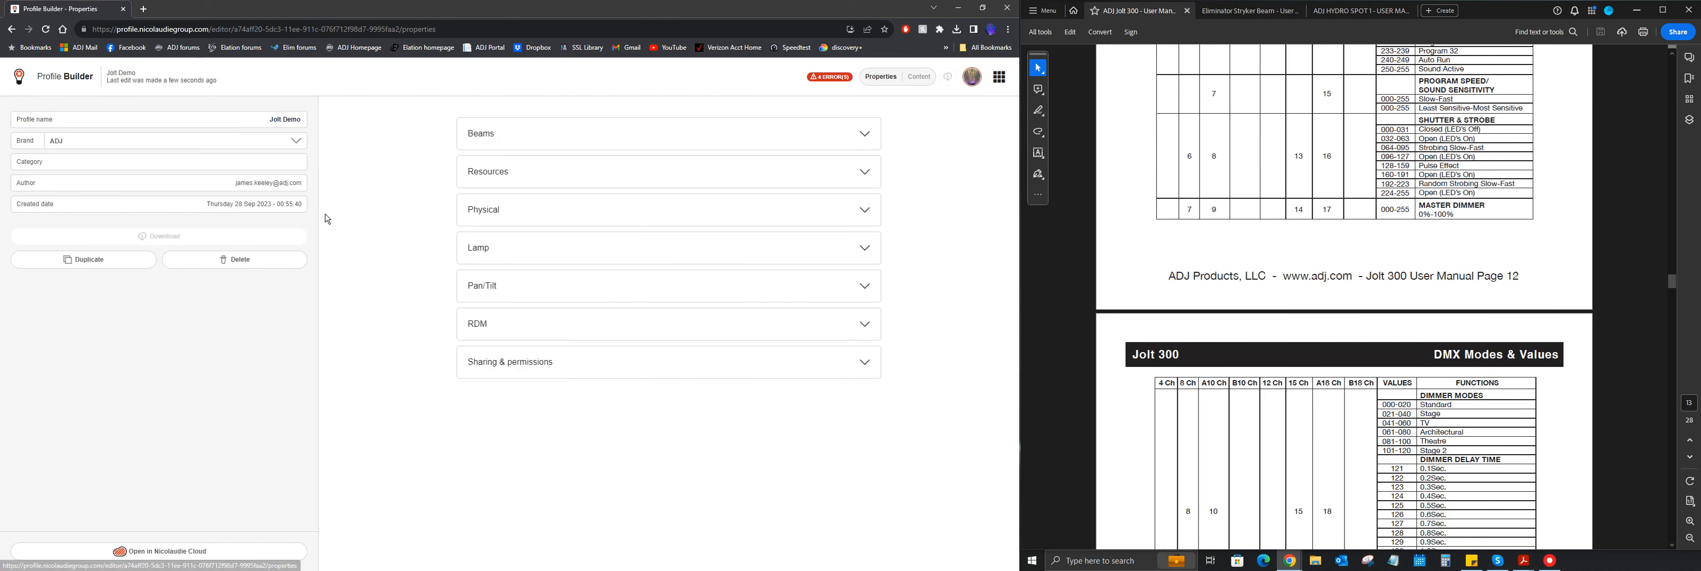
pyautogui.click(536, 144)
pyautogui.click(475, 299)
pyautogui.click(493, 298)
pyautogui.click(511, 299)
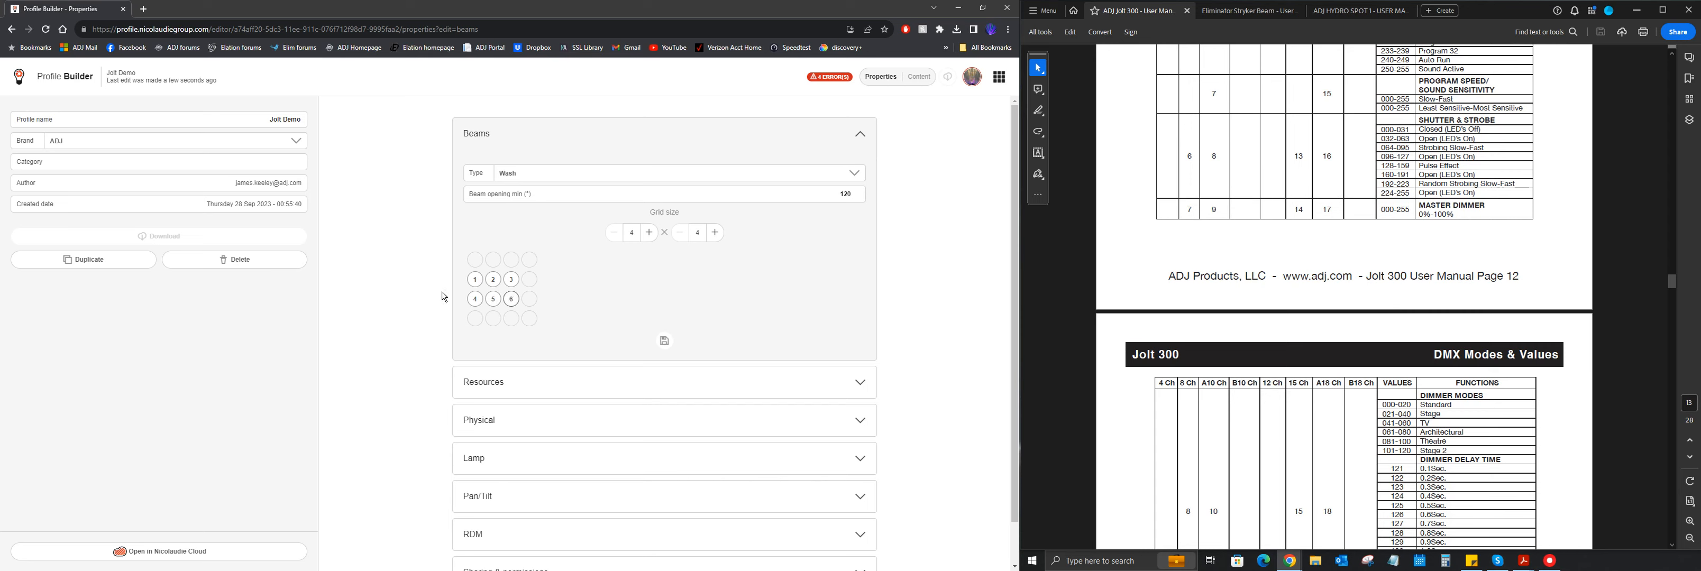
pyautogui.click(665, 341)
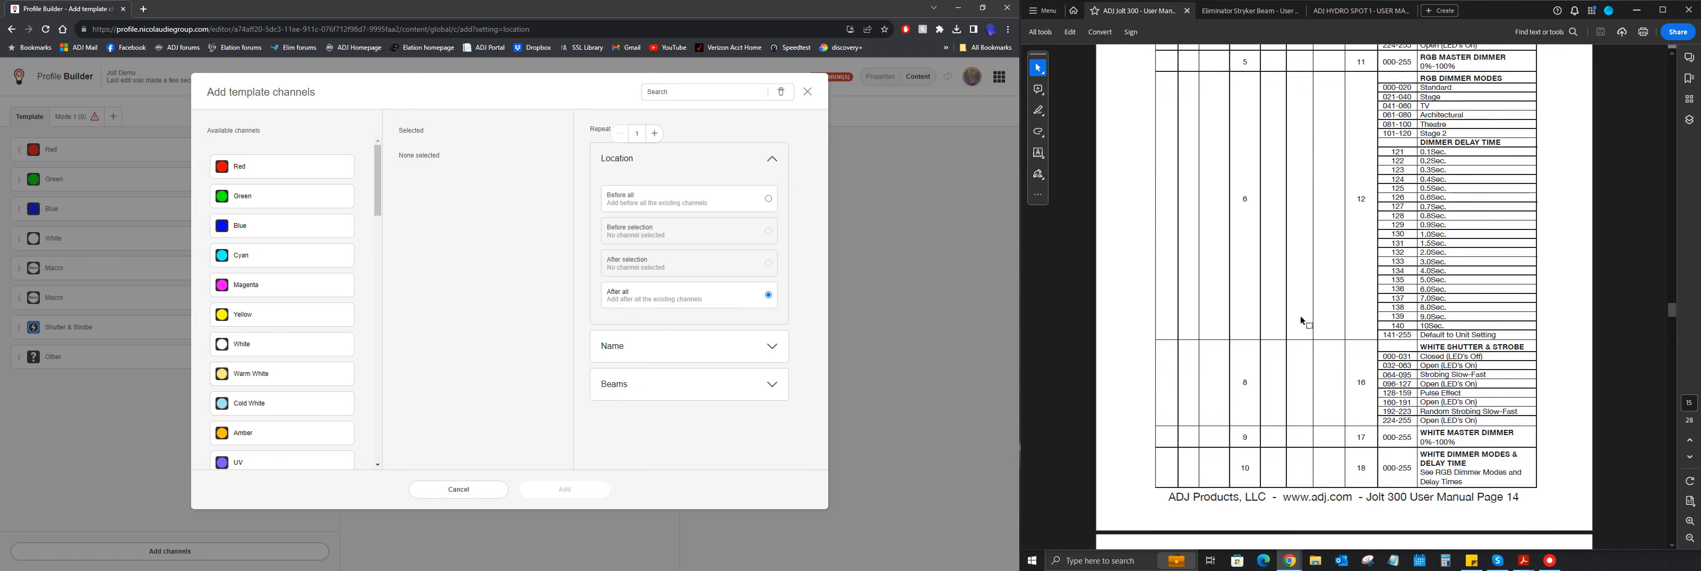
# Step: Select one Other channel and two Dimmer channels to add after all existing template channels, consulting the manual's B10 channel table
pyautogui.scroll(-1, 1301, 316)
pyautogui.scroll(-1, 1322, 311)
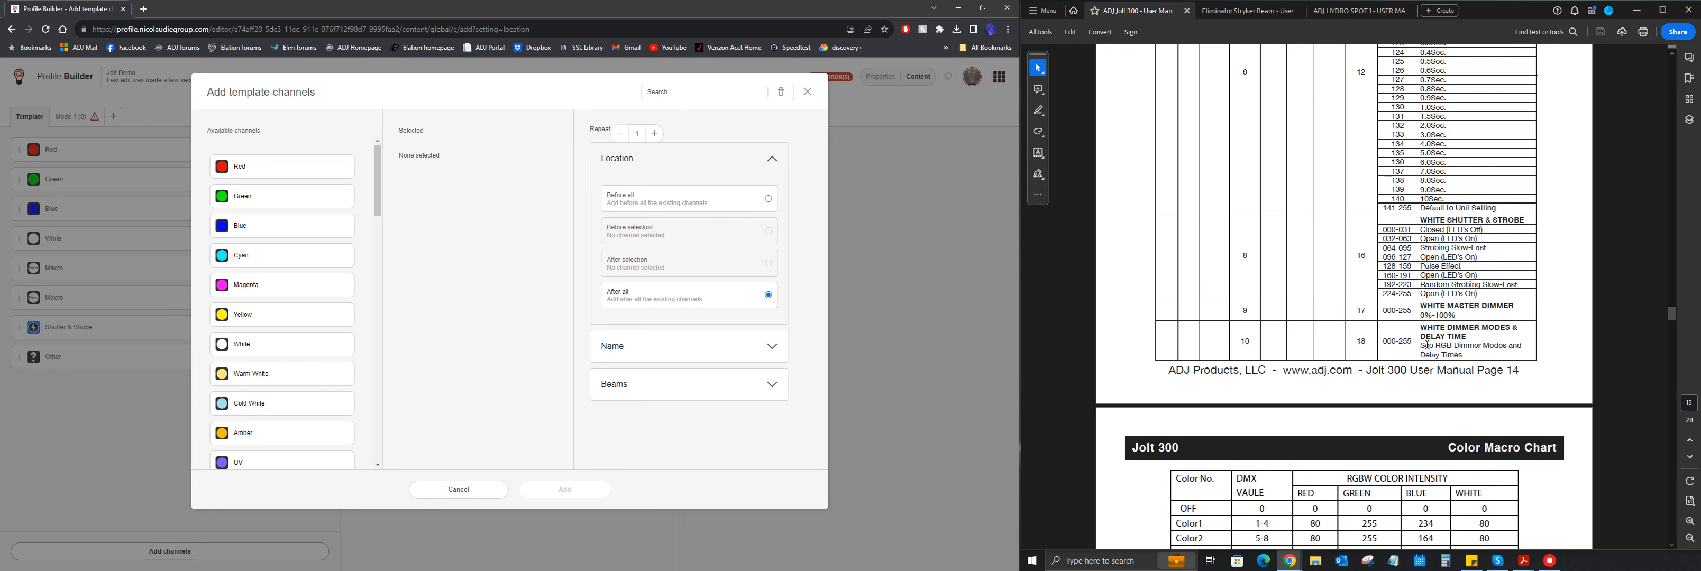
pyautogui.scroll(-1, 1420, 333)
pyautogui.scroll(4, 1306, 300)
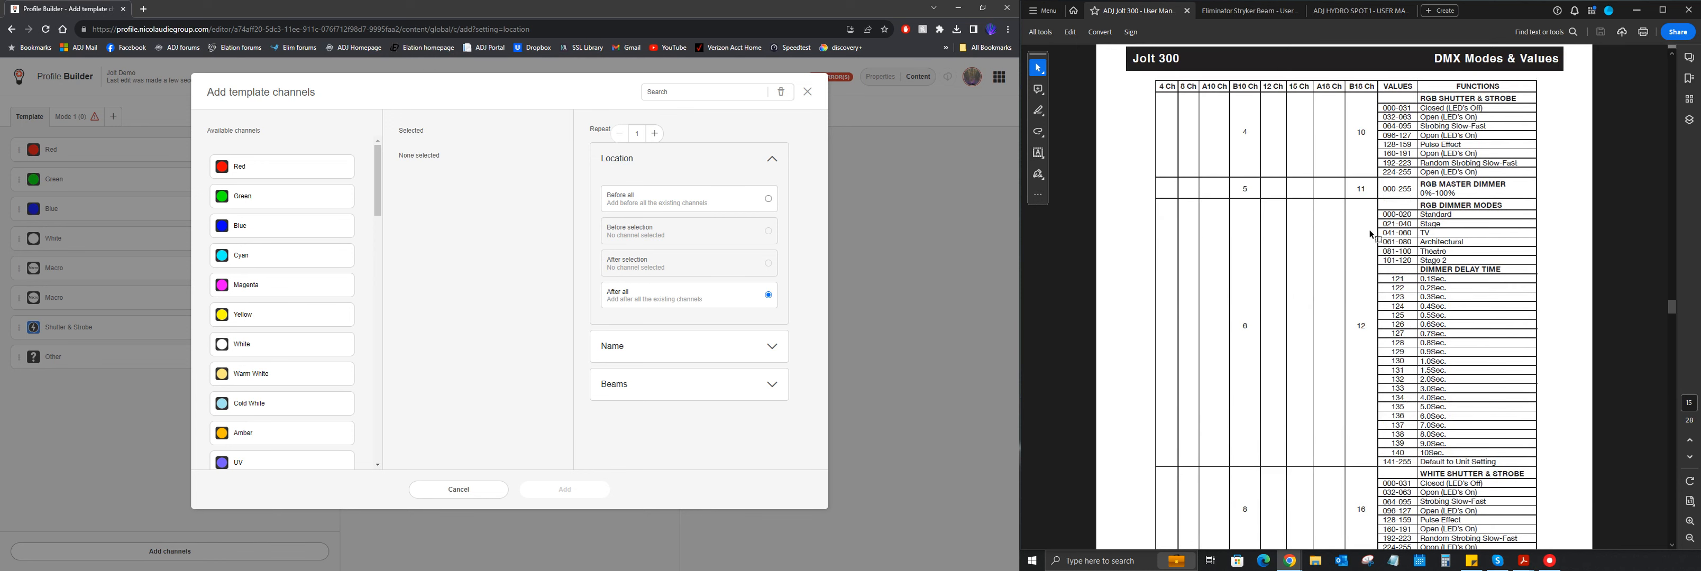
pyautogui.scroll(-20, 282, 297)
pyautogui.click(282, 448)
pyautogui.scroll(14, 282, 297)
pyautogui.click(282, 277)
pyautogui.click(282, 277)
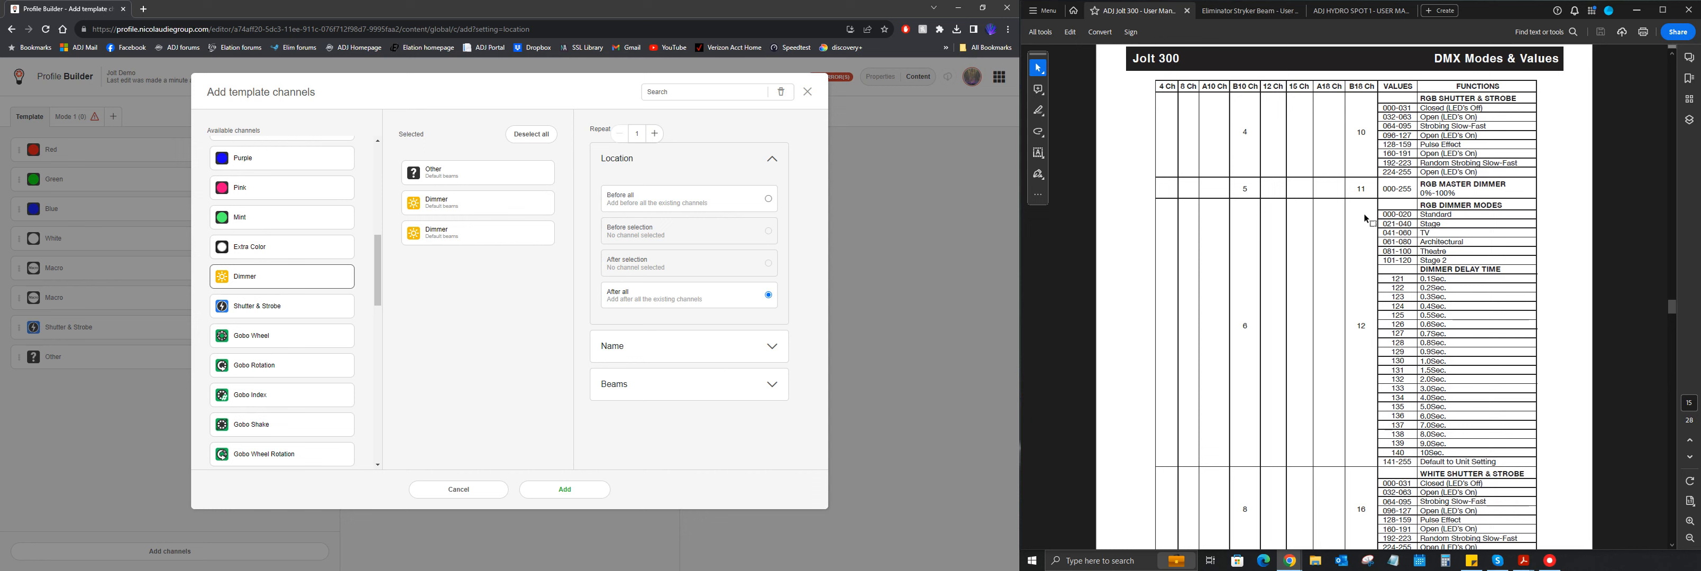
# Step: Remove the second Dimmer from the selection and add the Other and Dimmer channels to the template
pyautogui.scroll(-4, 1425, 287)
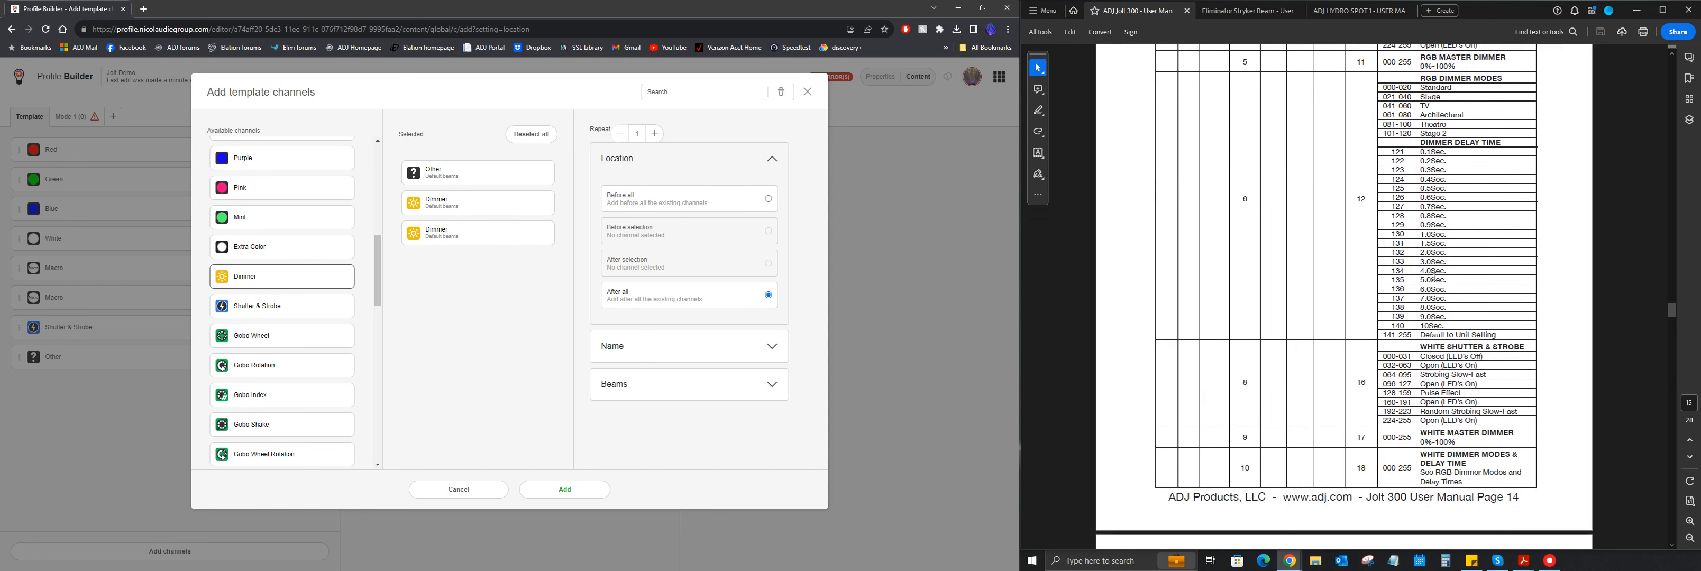
pyautogui.scroll(3, 1393, 262)
pyautogui.scroll(-3, 1342, 238)
pyautogui.scroll(1, 1342, 238)
pyautogui.click(509, 236)
pyautogui.click(543, 500)
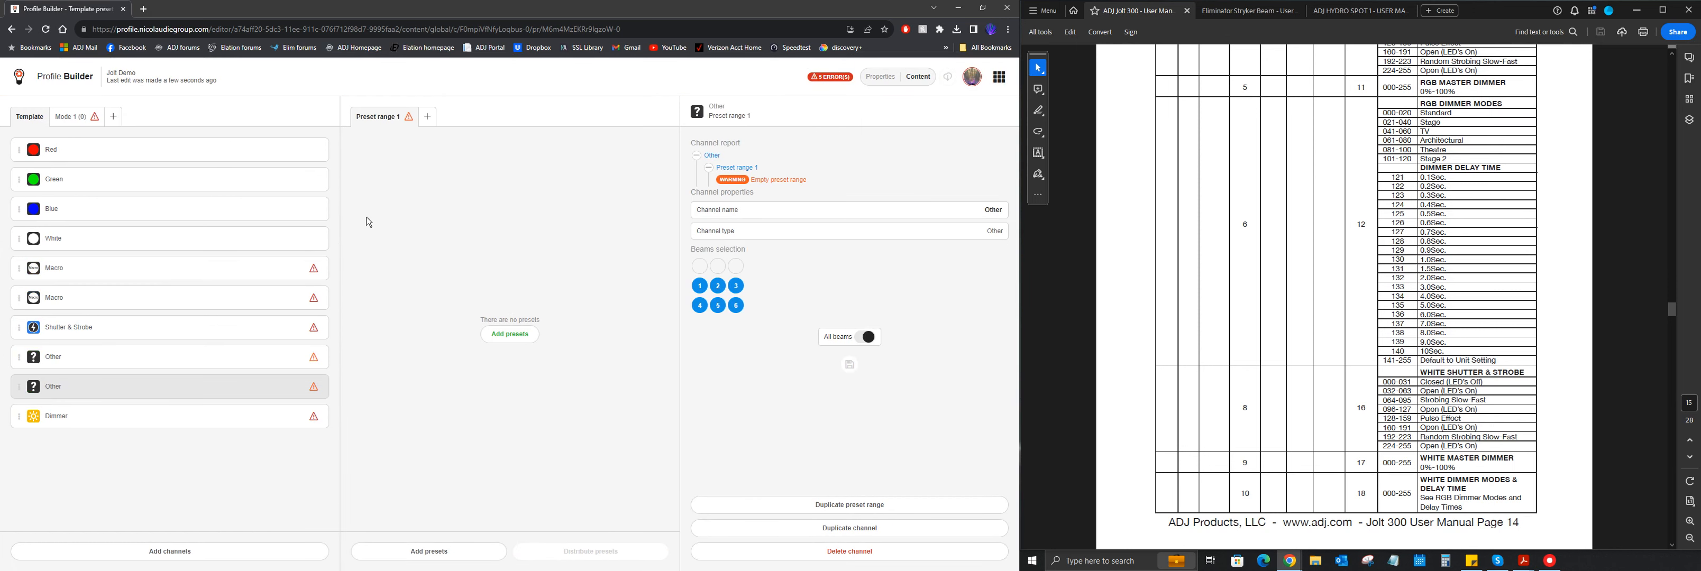
# Step: Rename the first Macro channel as Color Macro, matching the manual's DMX channel table
pyautogui.scroll(3, 1371, 219)
pyautogui.scroll(10, 1327, 197)
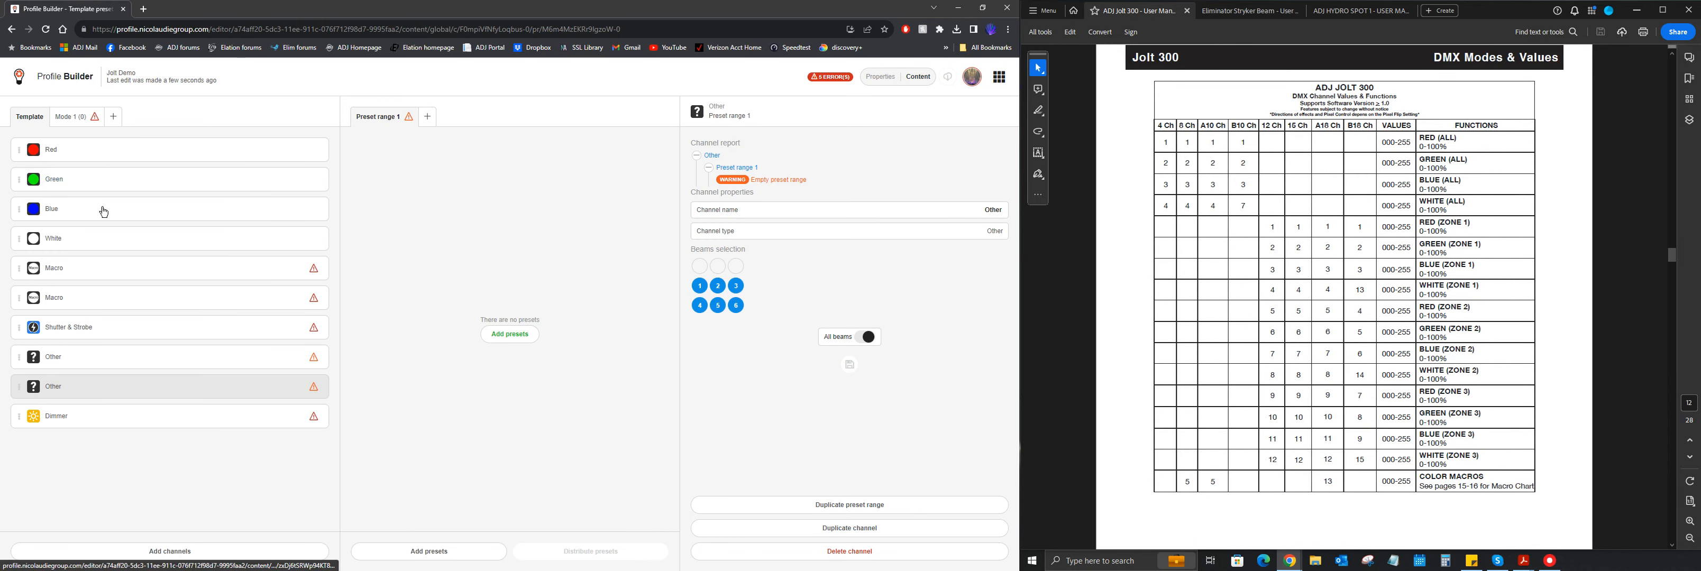
pyautogui.click(141, 270)
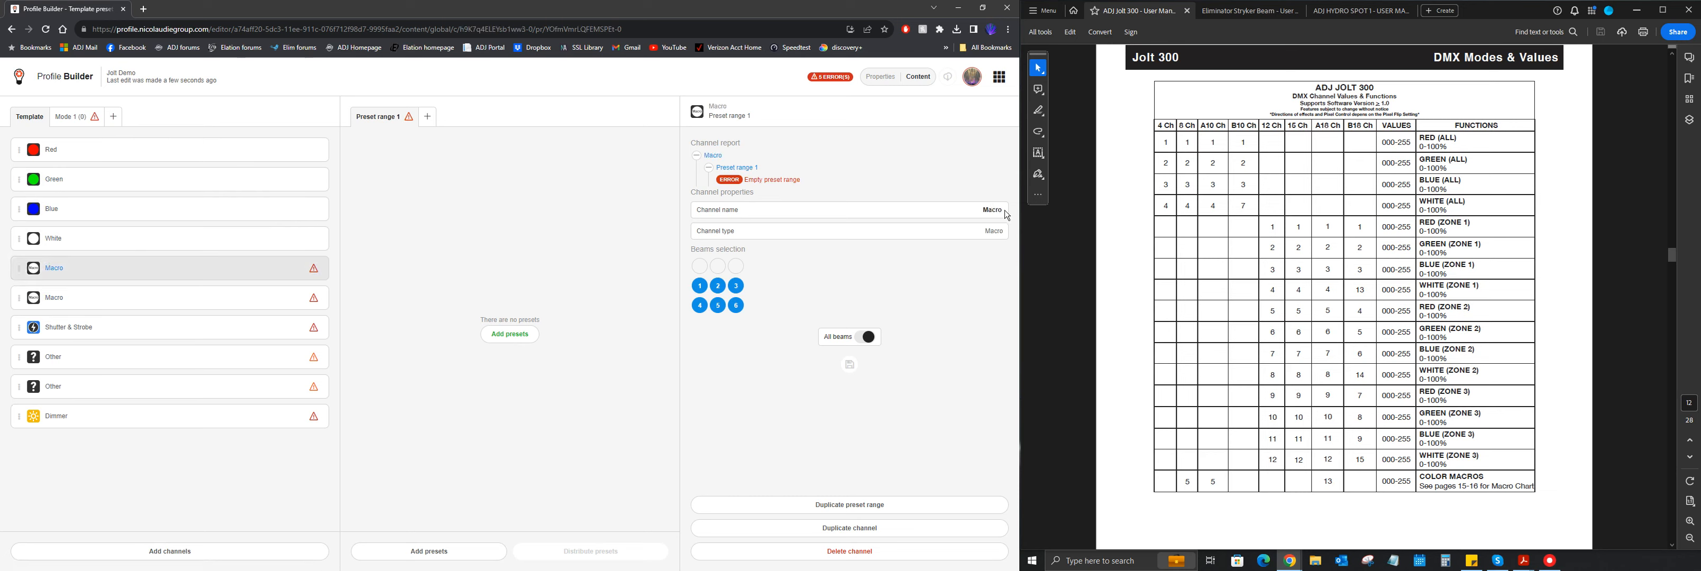
pyautogui.scroll(-5, 1351, 288)
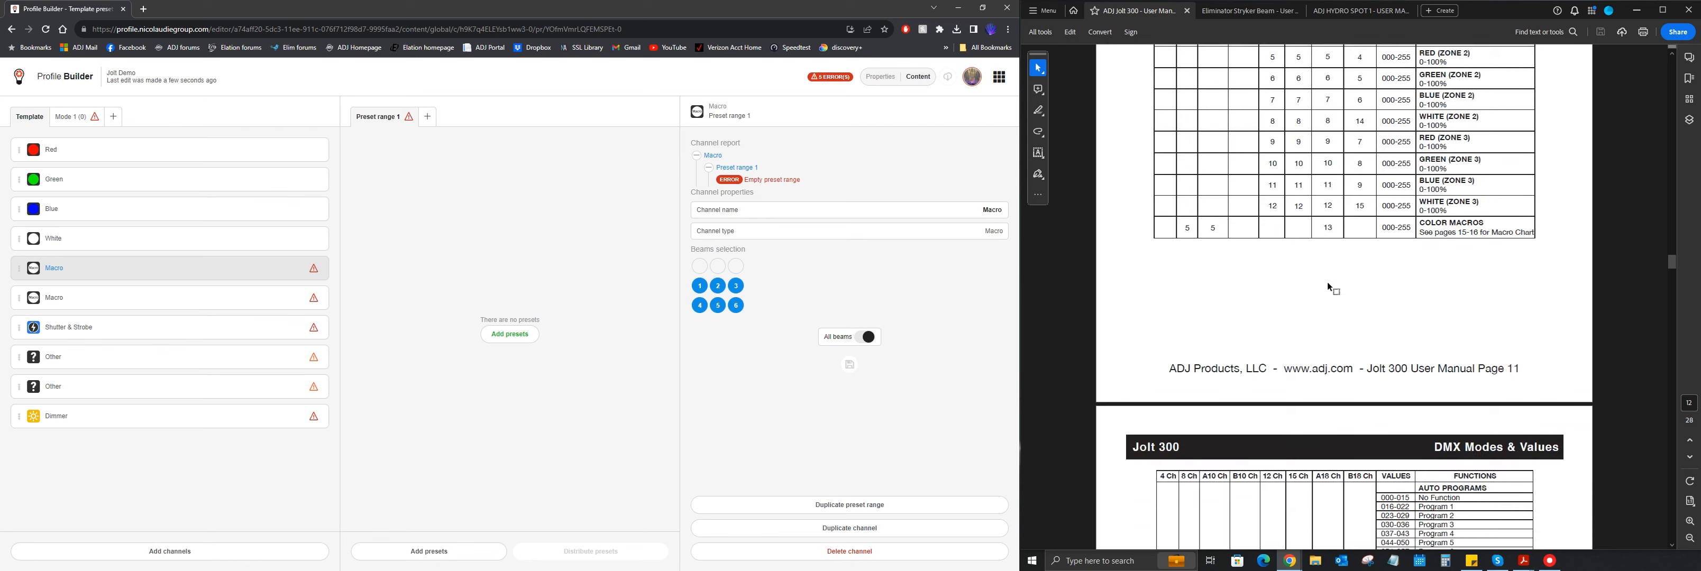
pyautogui.doubleClick(984, 210)
pyautogui.press('Return')
# Step: Rename the second Macro channel as Auto Macro
pyautogui.click(170, 298)
pyautogui.doubleClick(983, 210)
pyautogui.write('Auto Macro')
pyautogui.press('Return')
# Step: Add the No function, Macro 01 to Macro 32, Mode auto and Music hp presets to the Auto Macro channel
pyautogui.scroll(-4, 1344, 297)
pyautogui.click(509, 335)
pyautogui.click(561, 166)
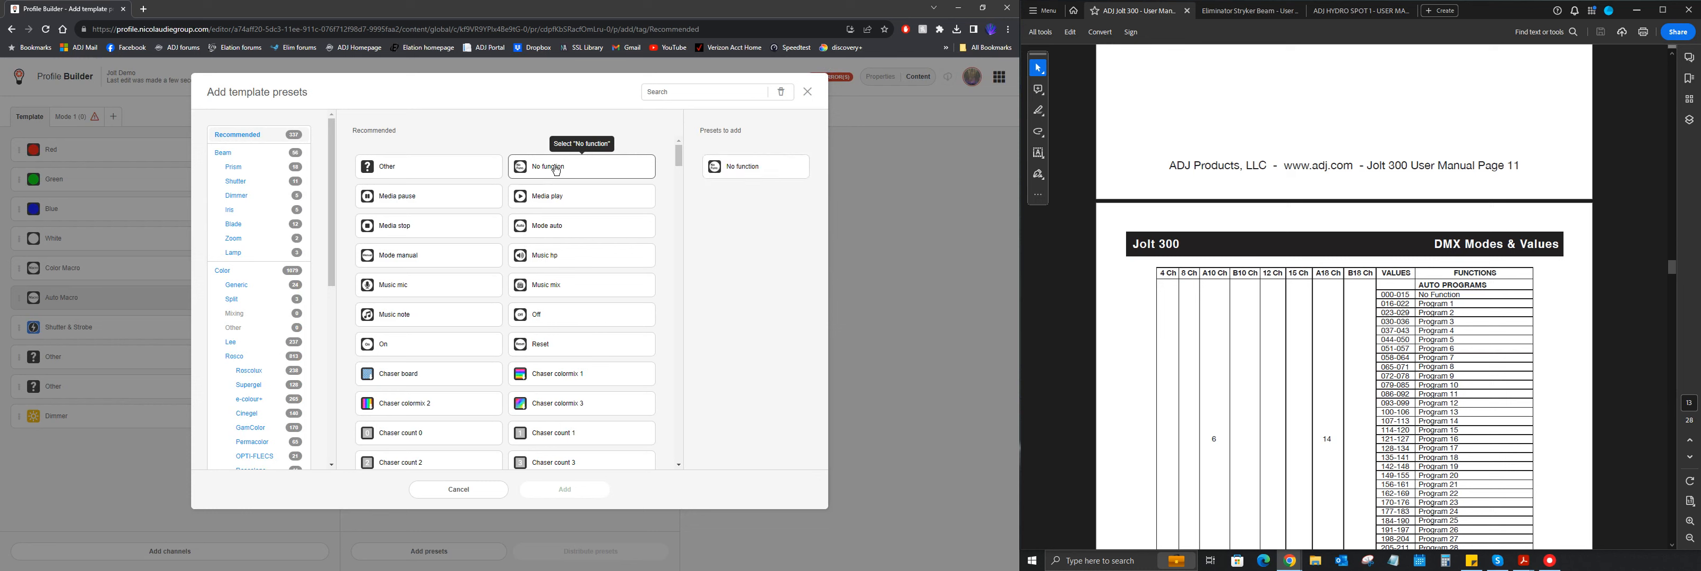
pyautogui.scroll(-2, 1350, 315)
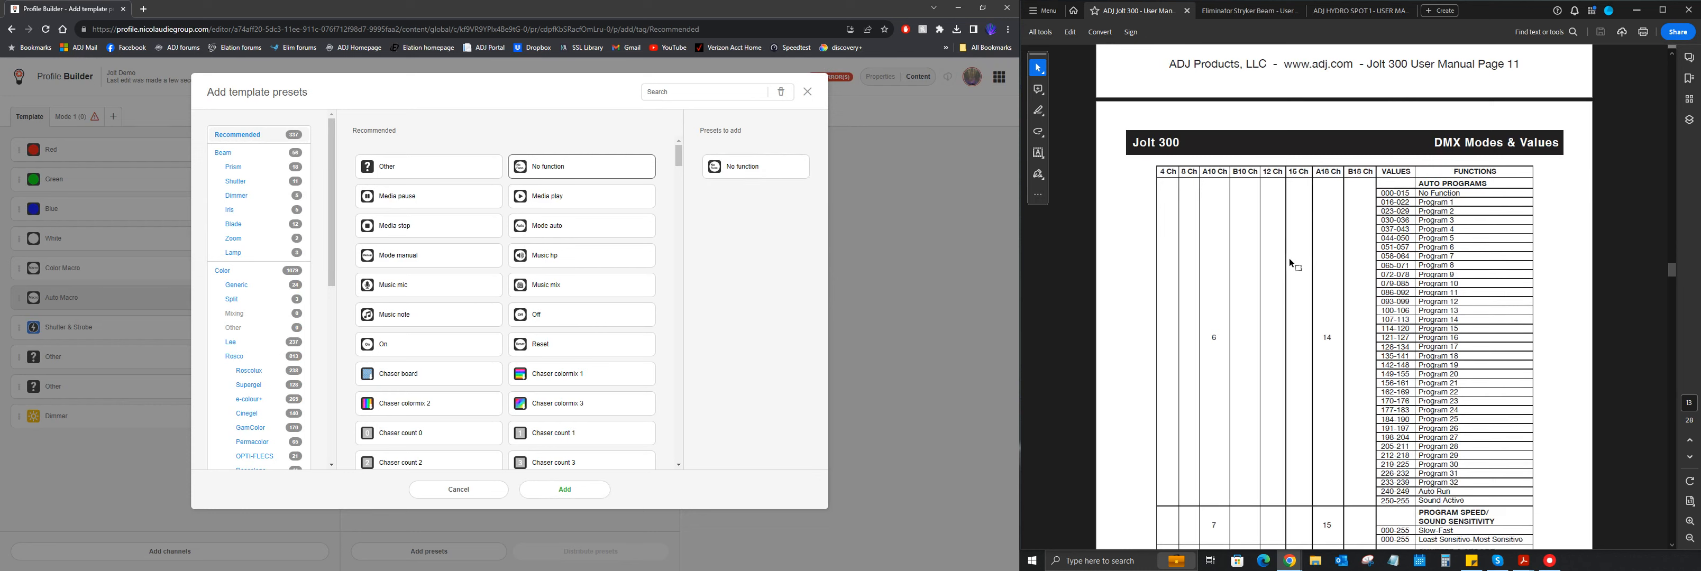
pyautogui.scroll(-6, 549, 294)
pyautogui.scroll(-5, 548, 294)
pyautogui.scroll(-10, 549, 293)
pyautogui.click(564, 489)
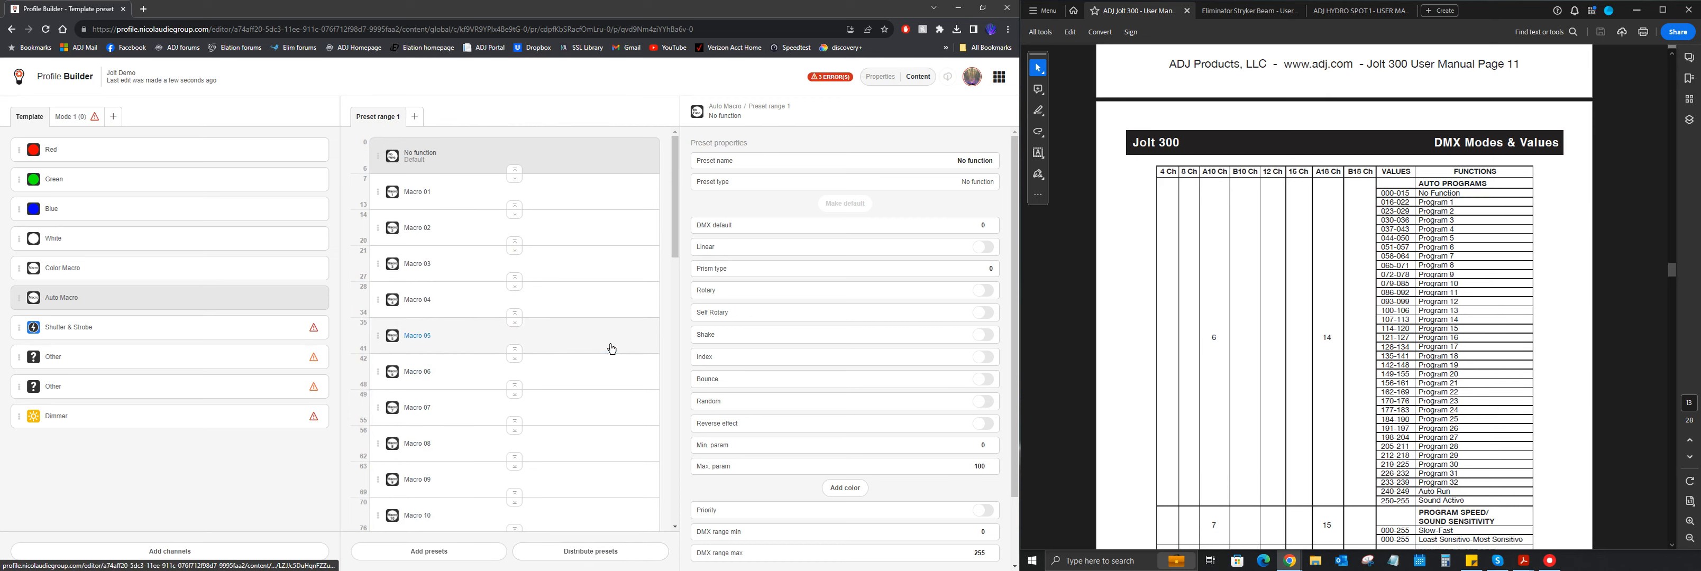
# Step: Distribute the Auto Macro presets using the Sizes option
pyautogui.click(576, 555)
pyautogui.click(401, 202)
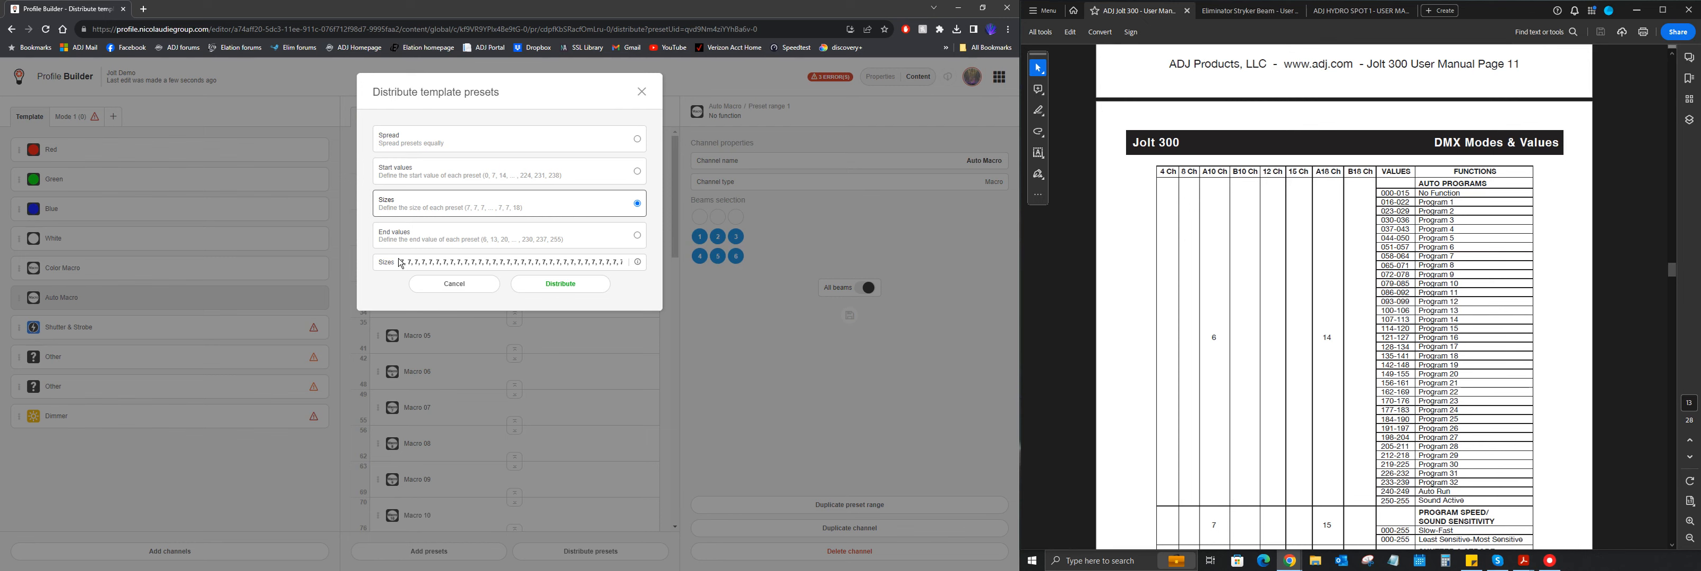
pyautogui.click(571, 283)
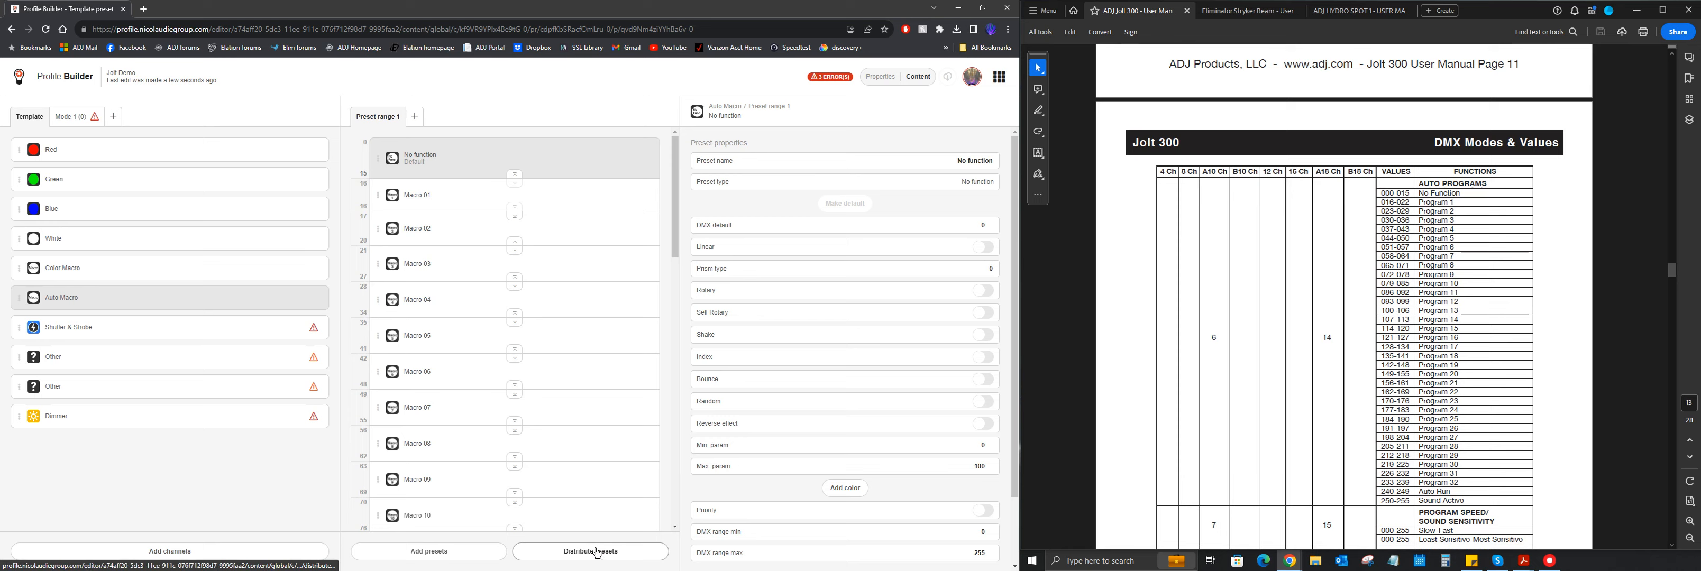
# Step: Redistribute the Auto Macro presets with the Spread option so they share the DMX range equally, and review the resulting ranges
pyautogui.click(590, 551)
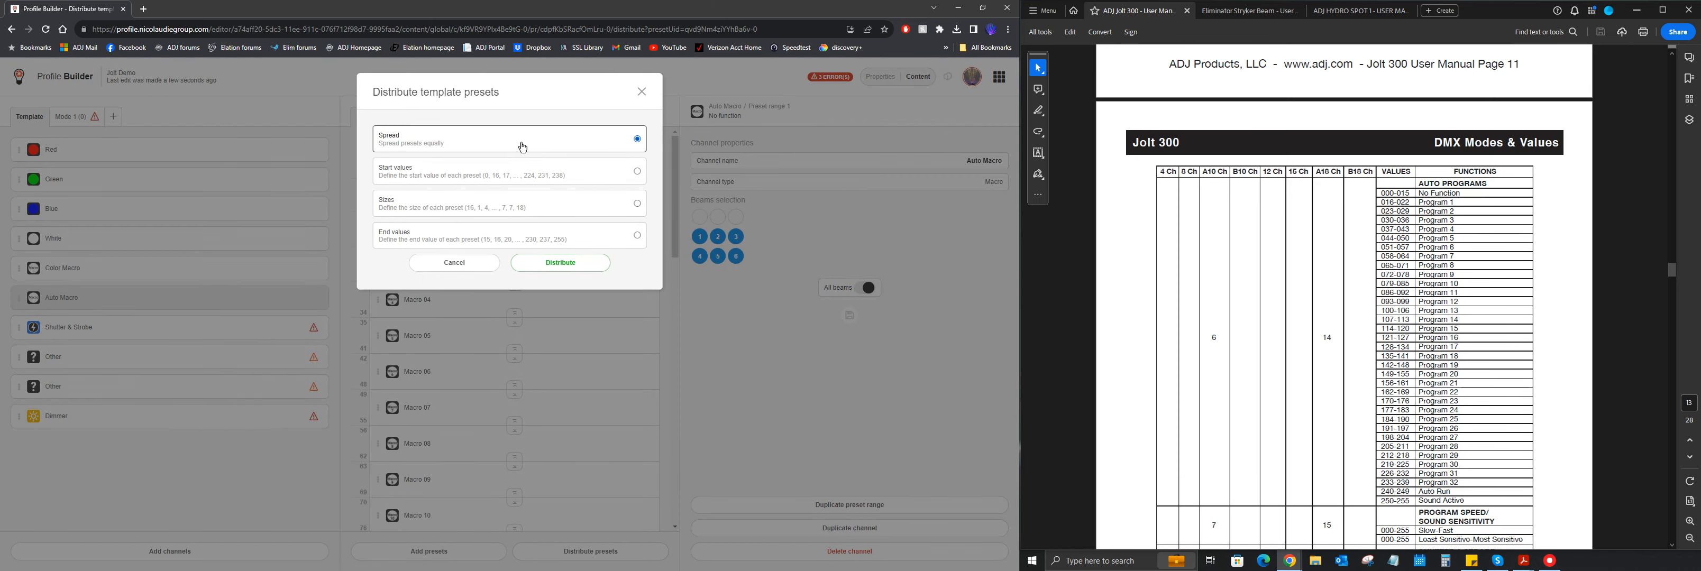
pyautogui.click(563, 264)
pyautogui.scroll(-10, 566, 269)
pyautogui.scroll(-2, 1409, 246)
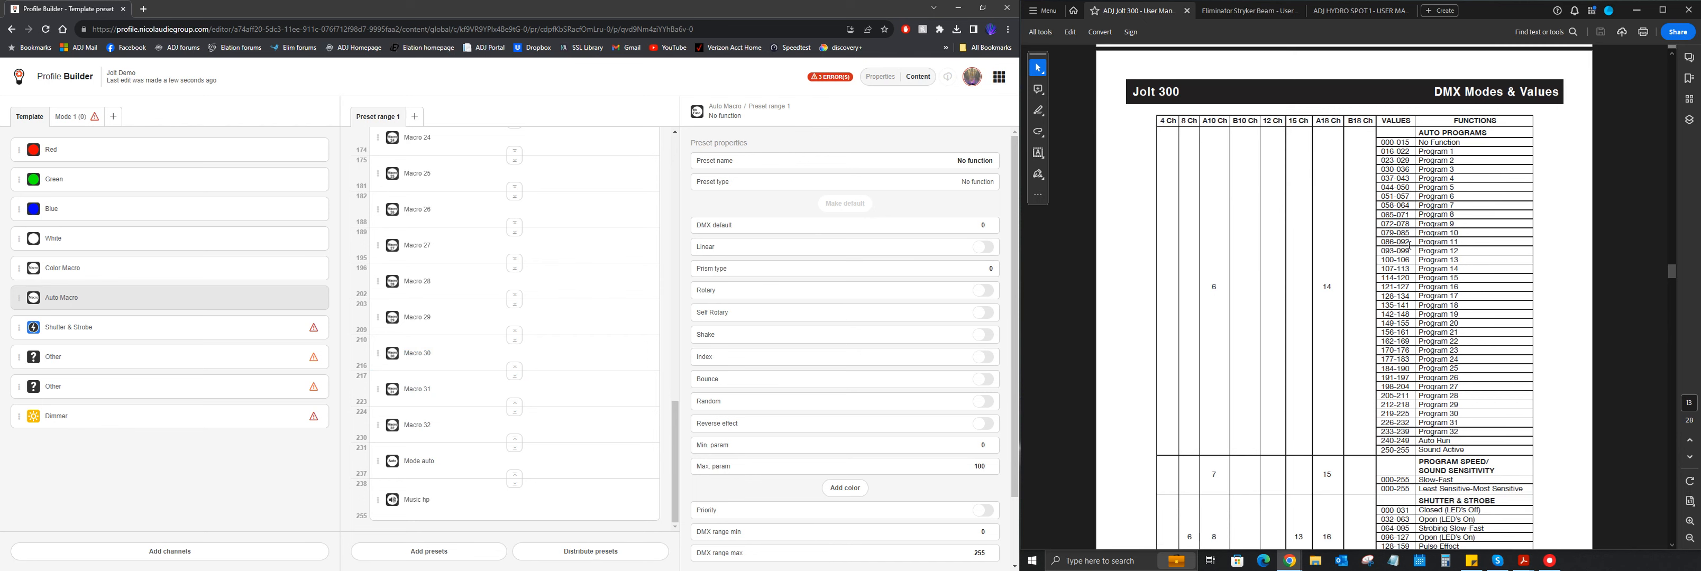
pyautogui.scroll(3, 529, 449)
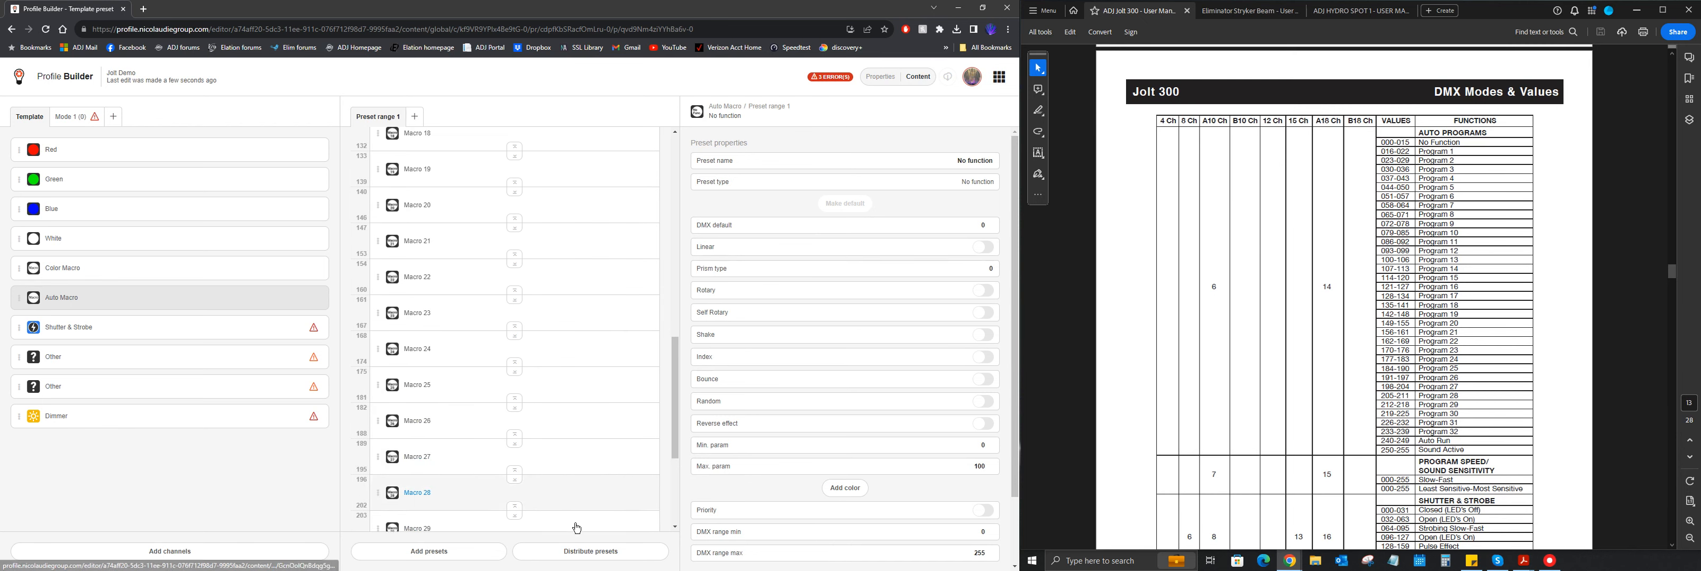
pyautogui.click(586, 552)
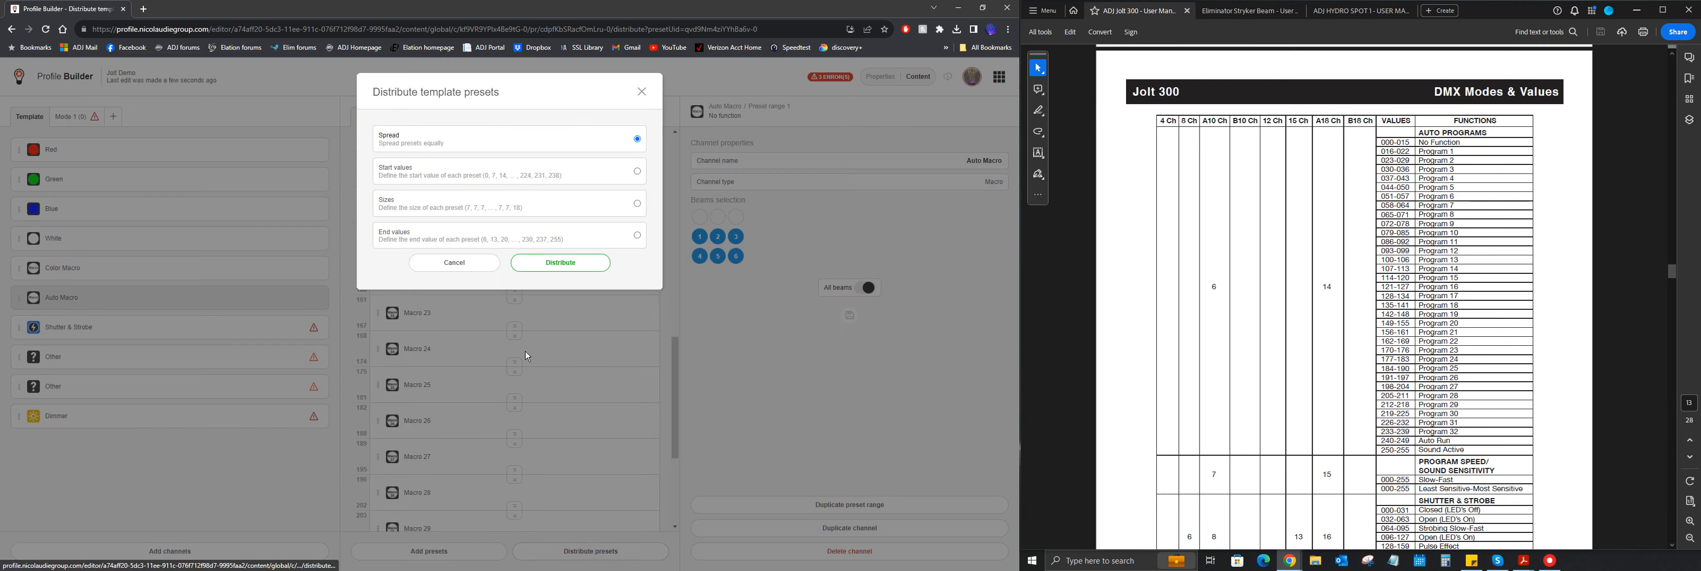
pyautogui.click(509, 240)
pyautogui.write('15,22,29,36,')
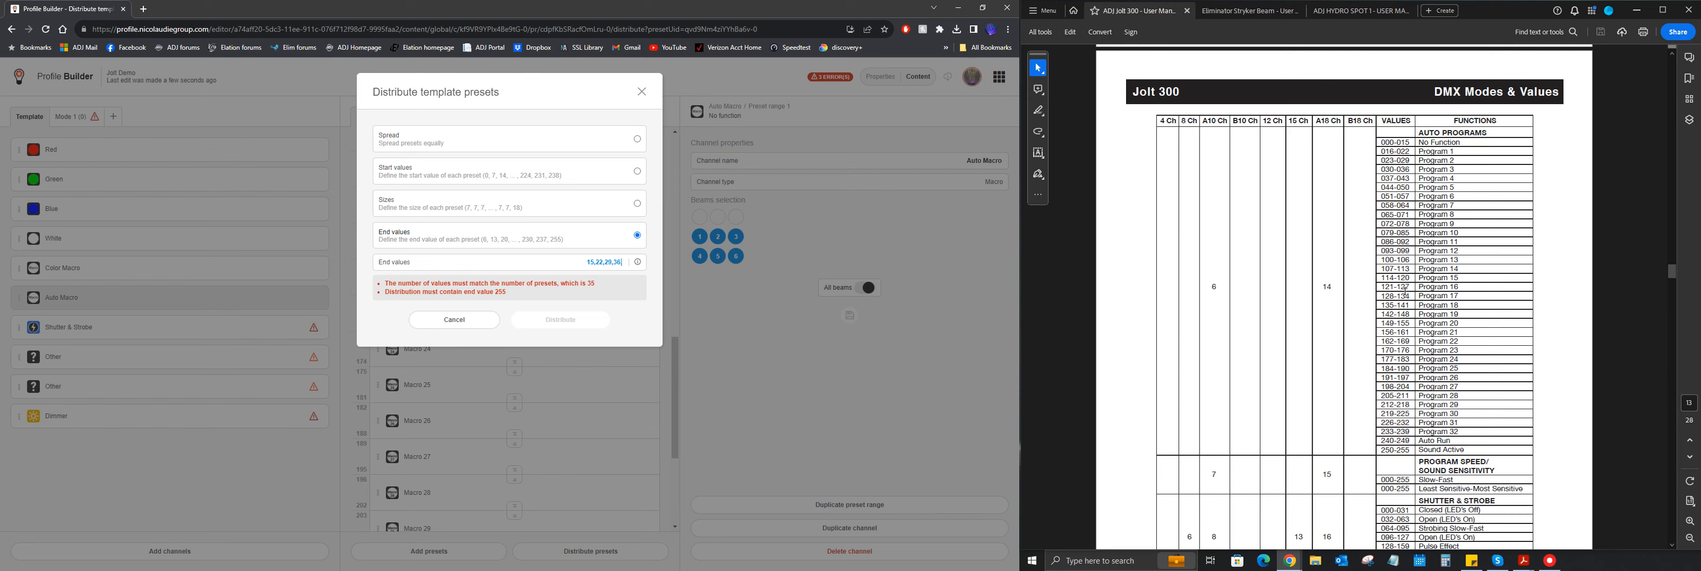
pyautogui.click(467, 320)
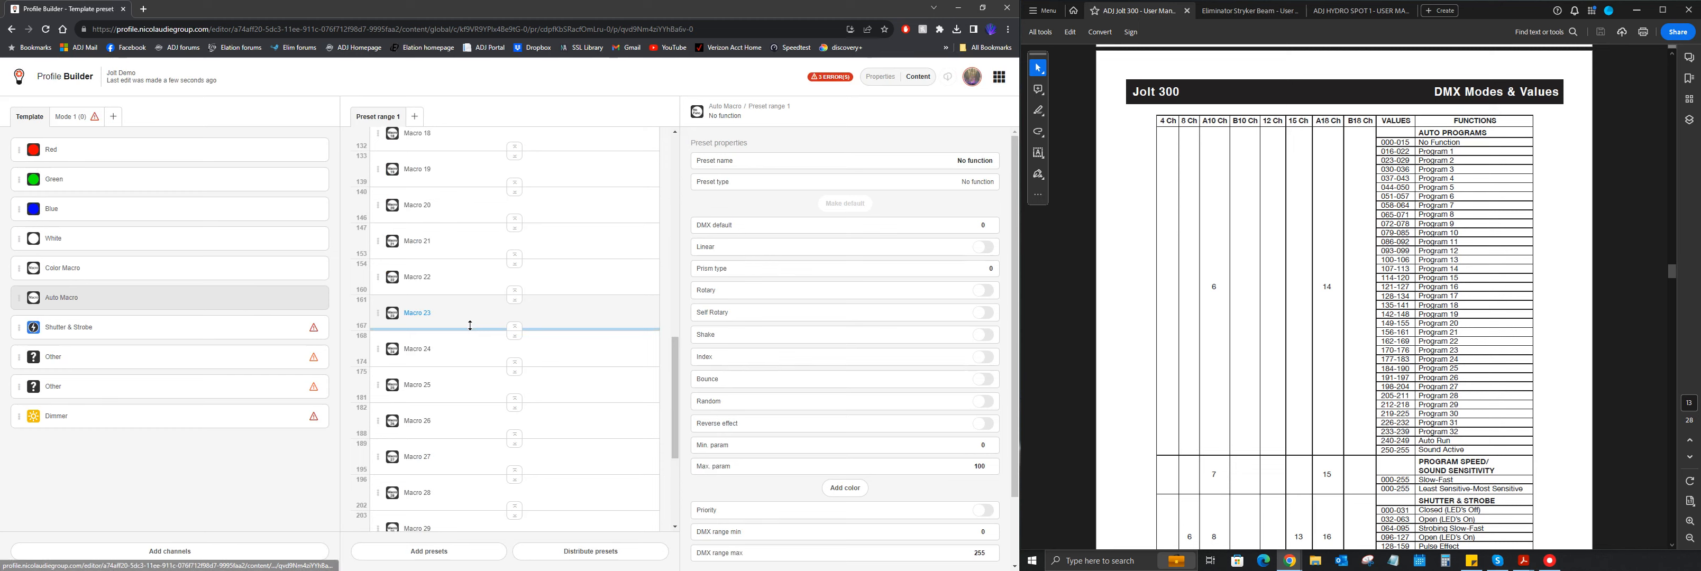
pyautogui.scroll(-5, 486, 442)
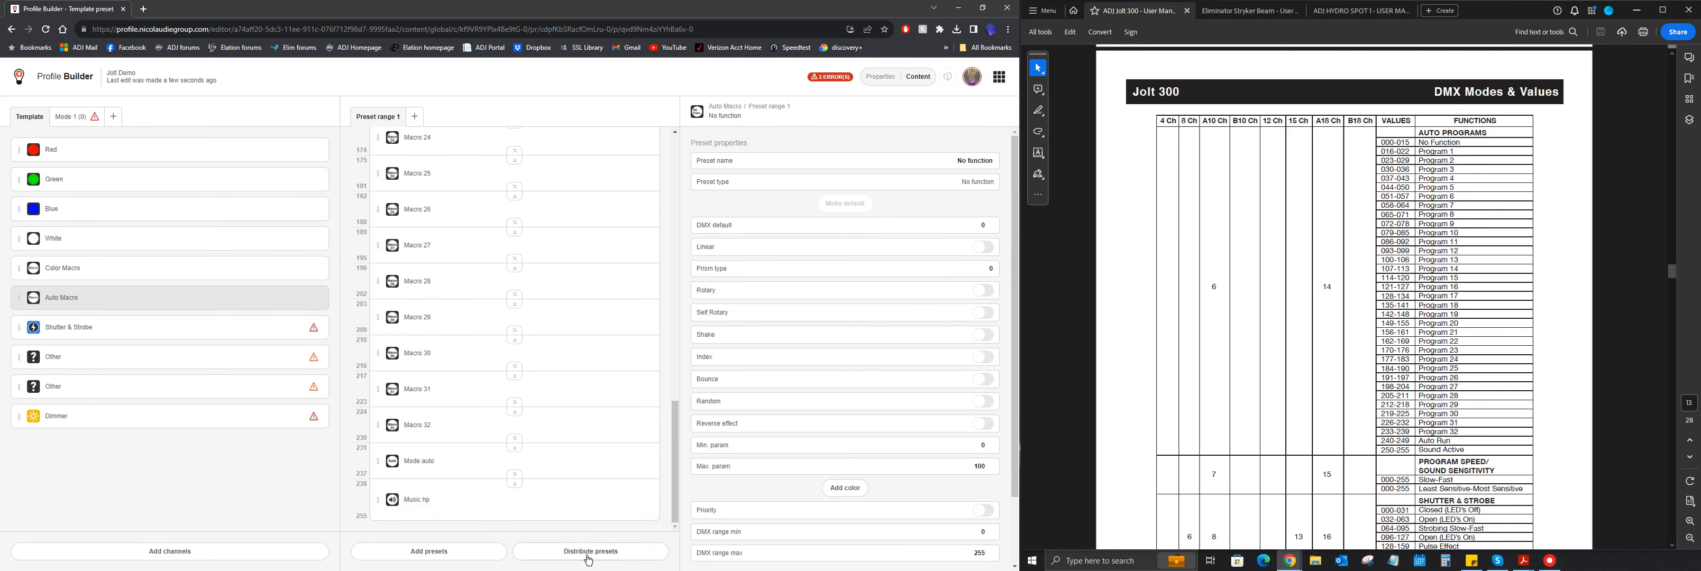
# Step: For the Shutter & Strobe channel, select the presets Closed, Open, Strobe off, Open, Flash and Open in that order
pyautogui.click(66, 328)
pyautogui.click(429, 551)
pyautogui.click(587, 166)
pyautogui.click(429, 166)
pyautogui.click(542, 198)
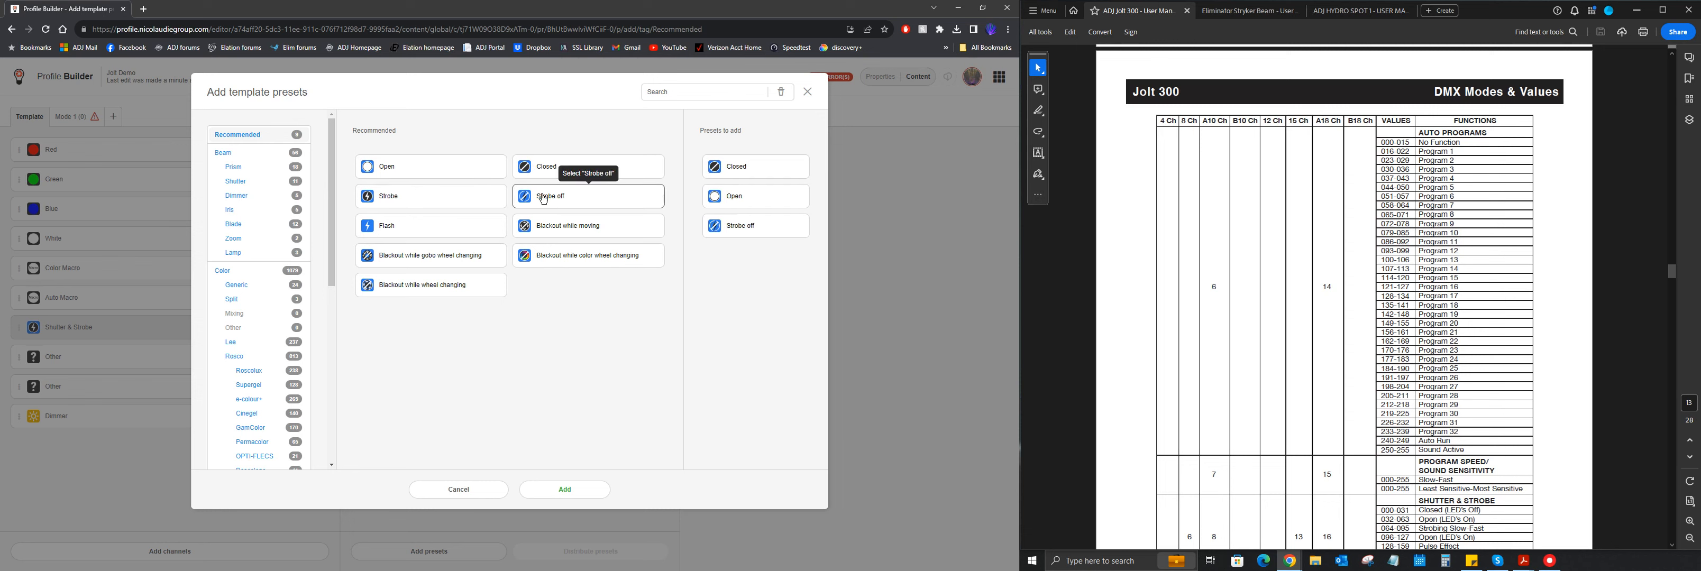
pyautogui.click(470, 175)
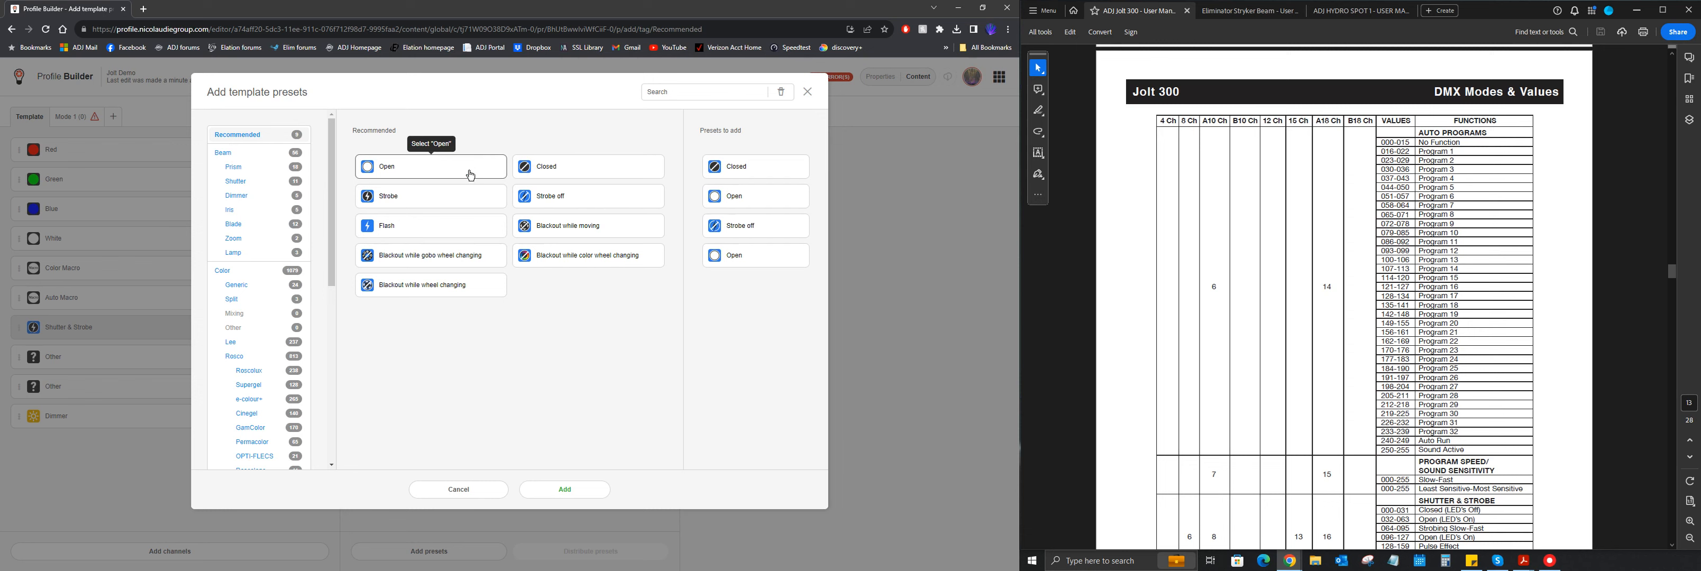
pyautogui.click(438, 232)
pyautogui.click(441, 176)
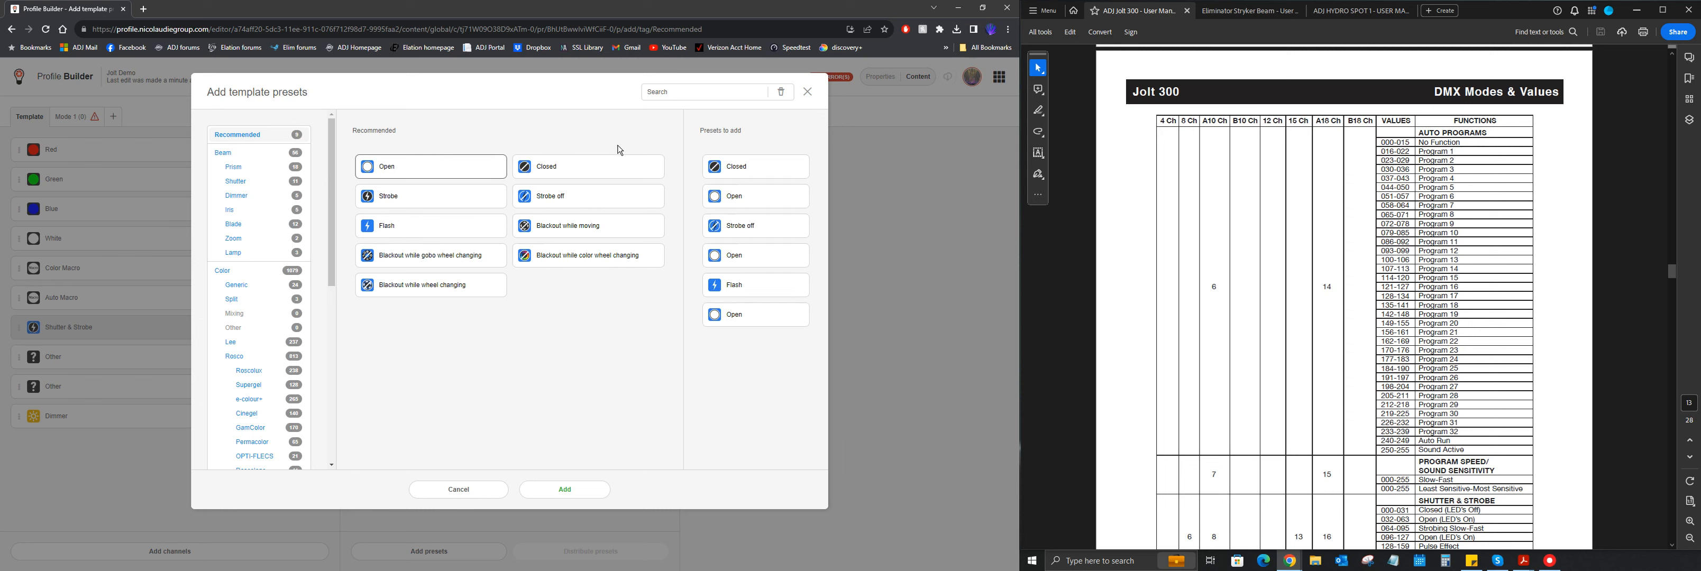
# Step: Remove Flash and the last Open from the preset selection, show the Standard presets, and add the selection to the Shutter & Strobe channel
pyautogui.scroll(-5, 1257, 257)
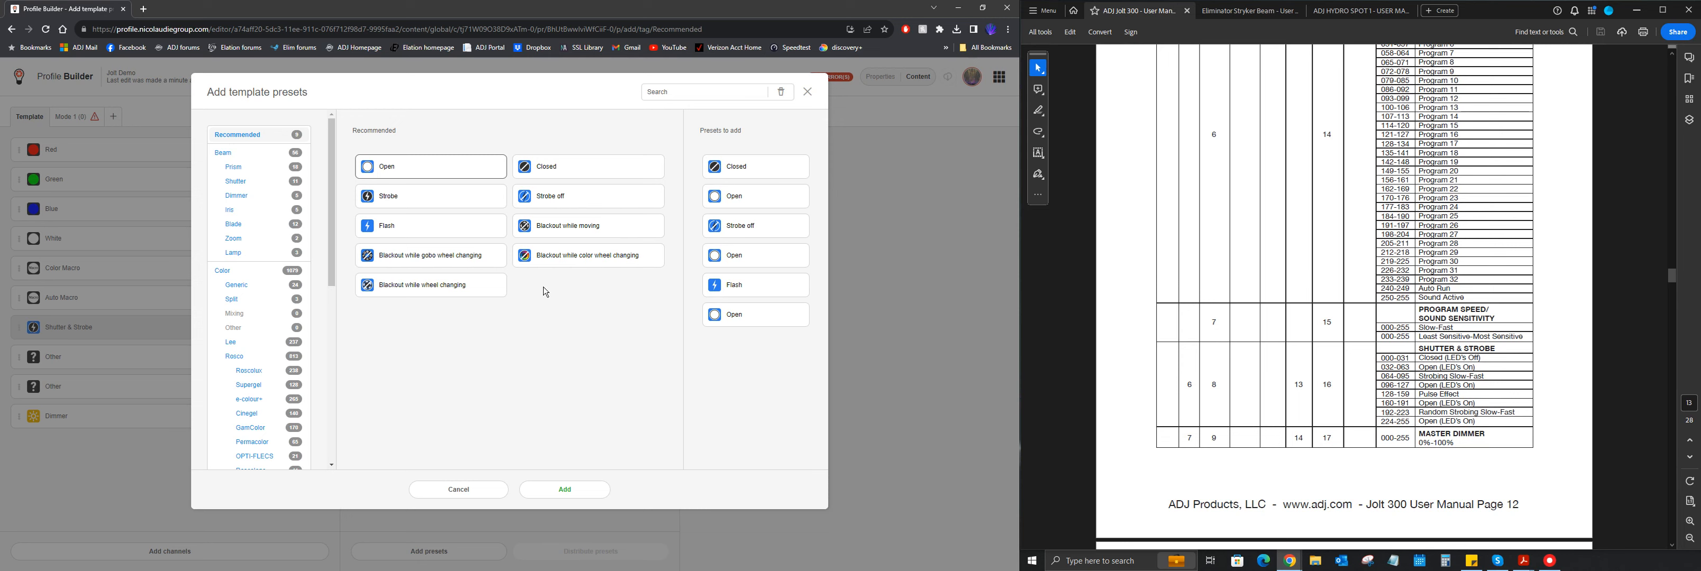
pyautogui.click(750, 320)
pyautogui.click(747, 292)
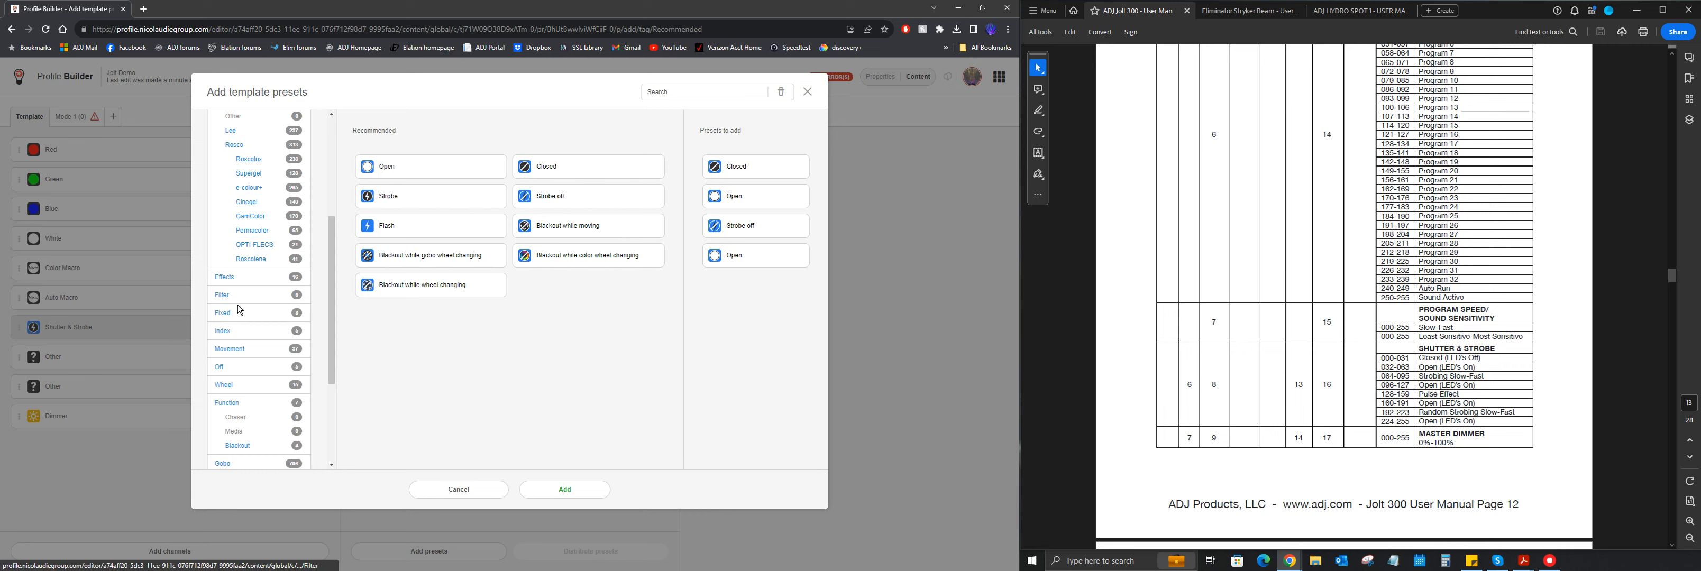
pyautogui.scroll(-5, 240, 310)
pyautogui.scroll(-2, 240, 310)
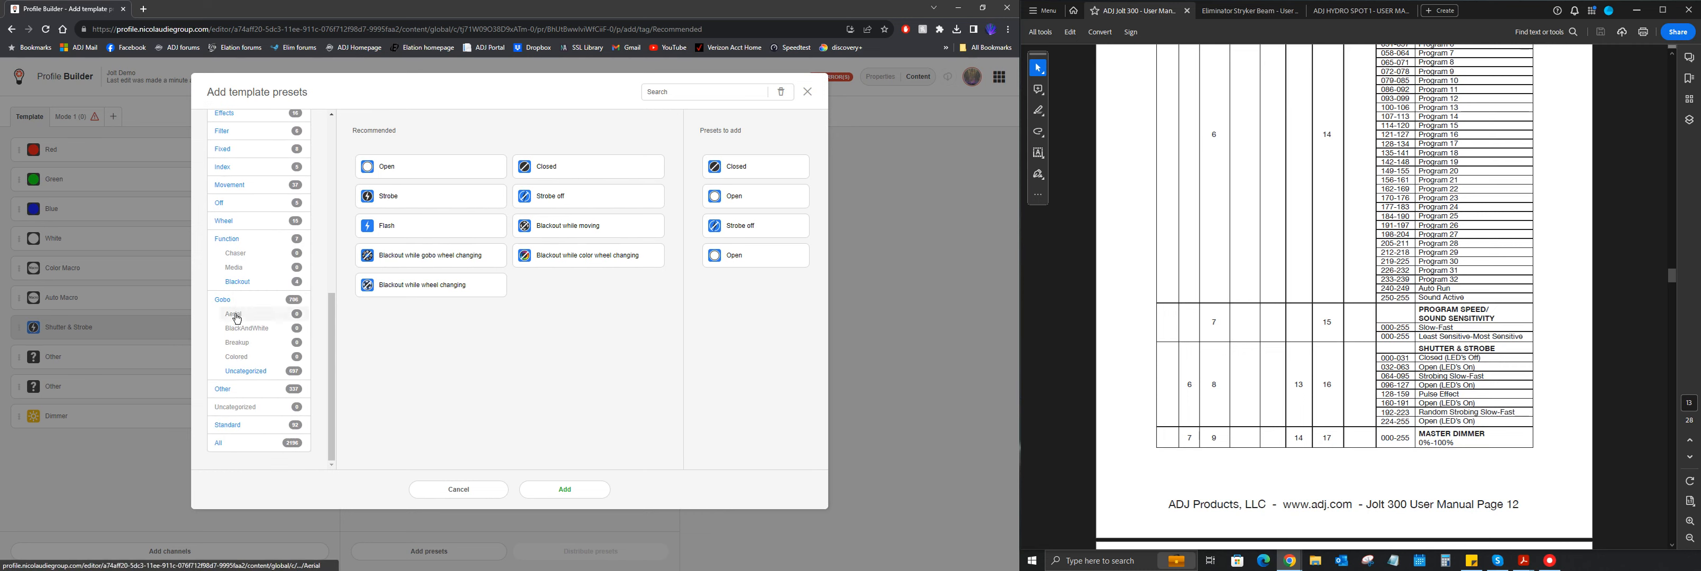
pyautogui.click(231, 429)
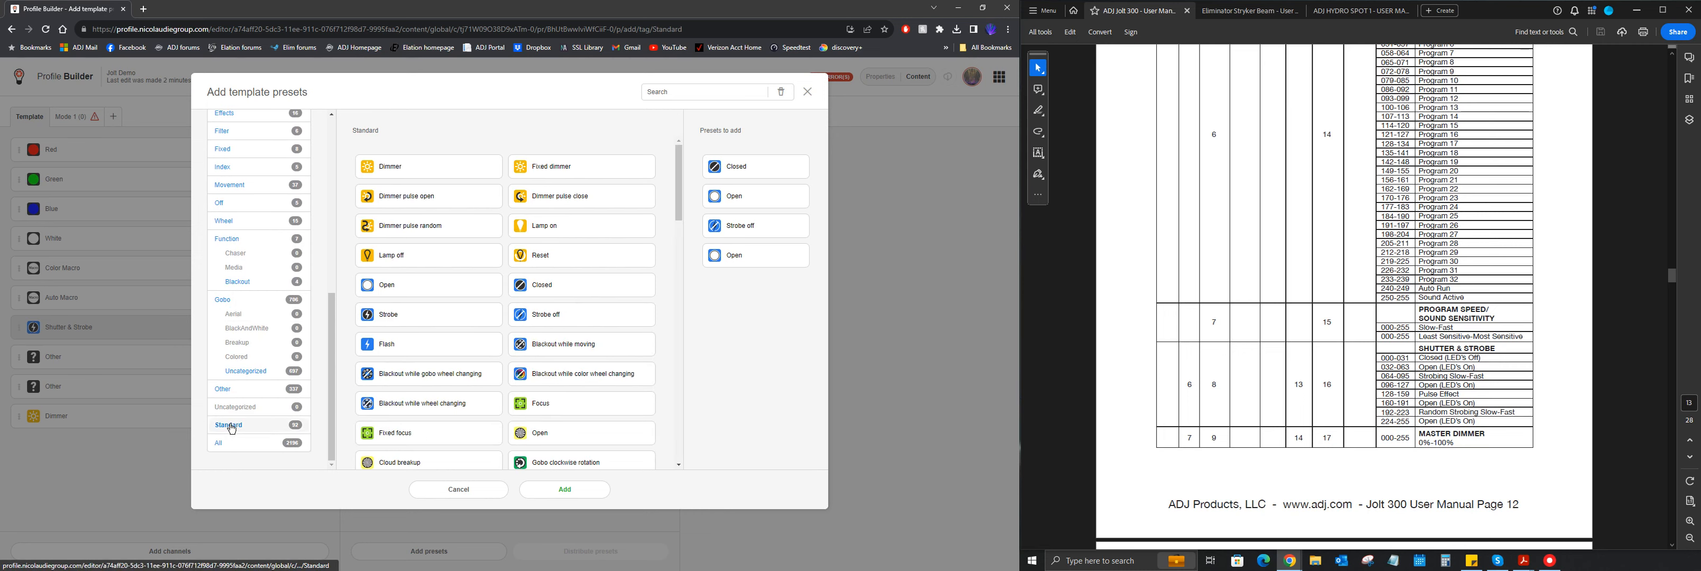
pyautogui.click(564, 490)
# Step: Rename the first Other channel as Dimm Mode and save it, using the manual's Dimmer Modes table as reference
pyautogui.scroll(-1, 1344, 343)
pyautogui.click(170, 357)
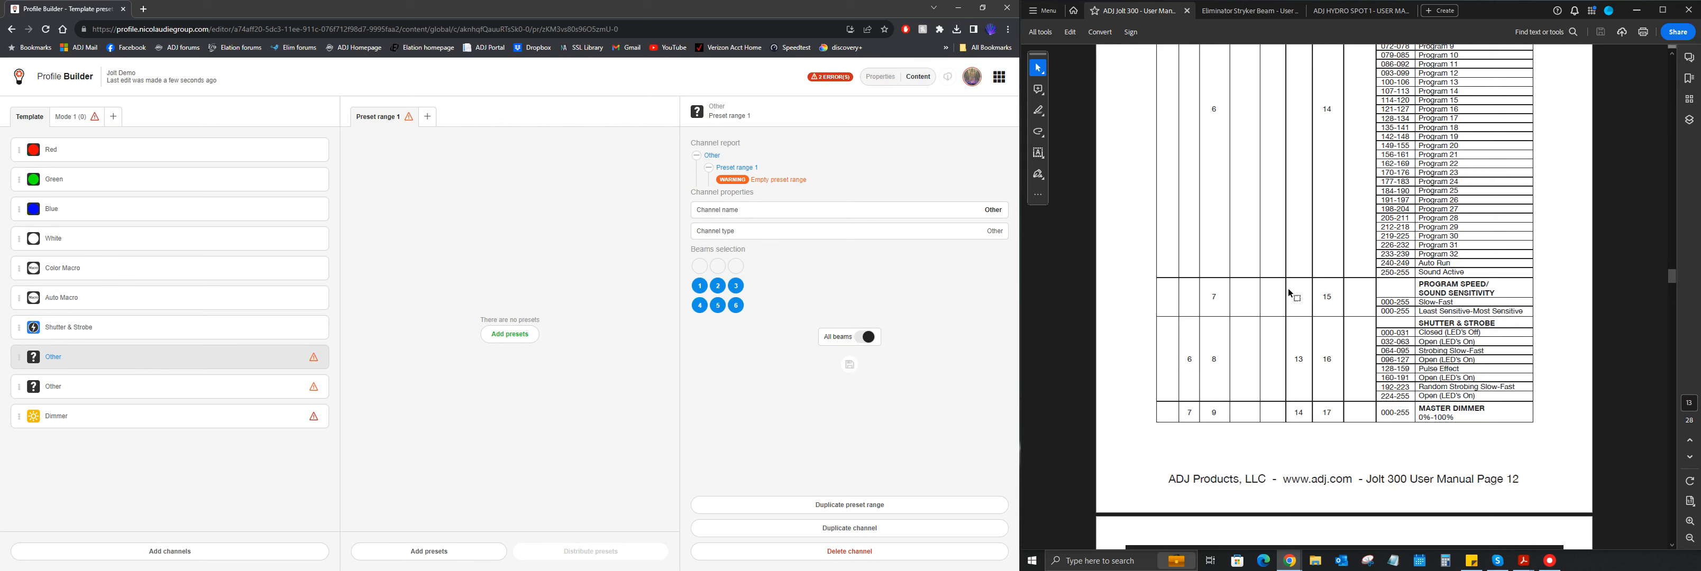
pyautogui.scroll(-2, 1289, 290)
pyautogui.scroll(-3, 1289, 289)
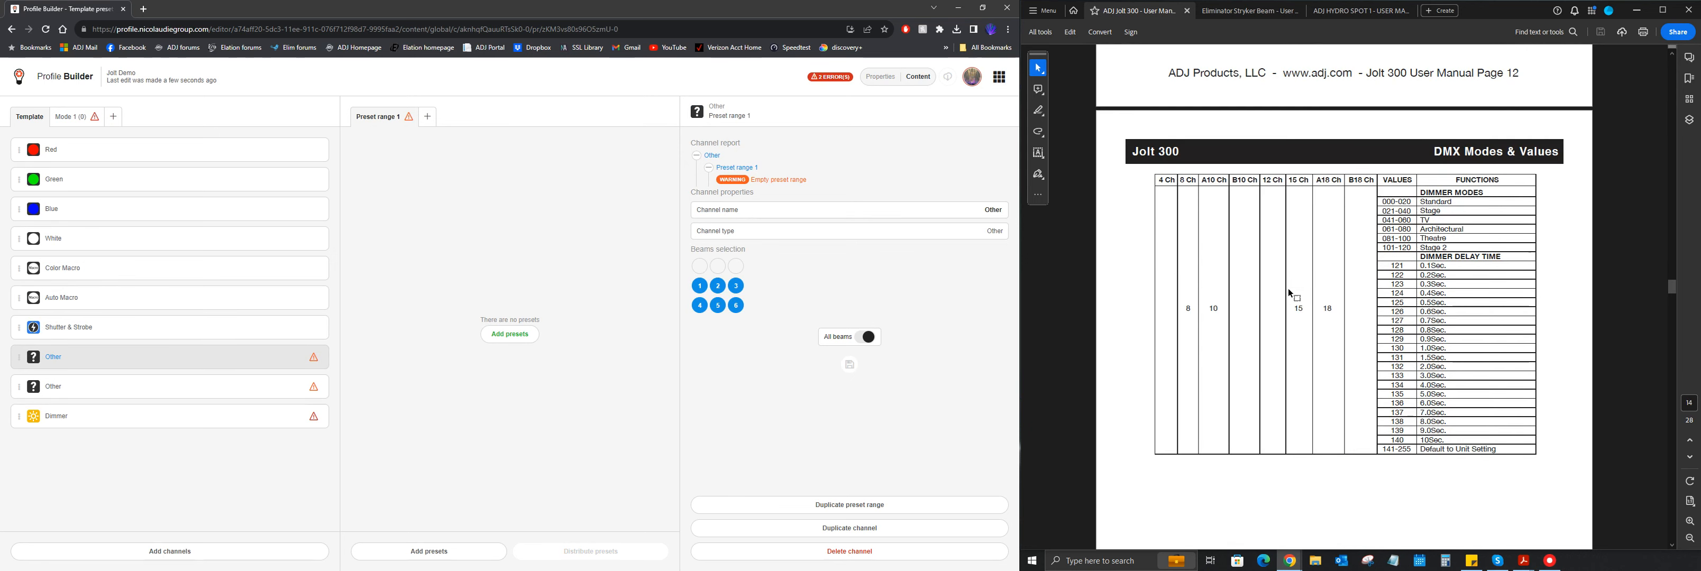
pyautogui.doubleClick(992, 210)
pyautogui.write('Dimm Mode')
pyautogui.click(850, 363)
# Step: For the Dimm Mode channel, select the presets No function and Chaser count 0 through Chaser count 5 in order
pyautogui.click(509, 334)
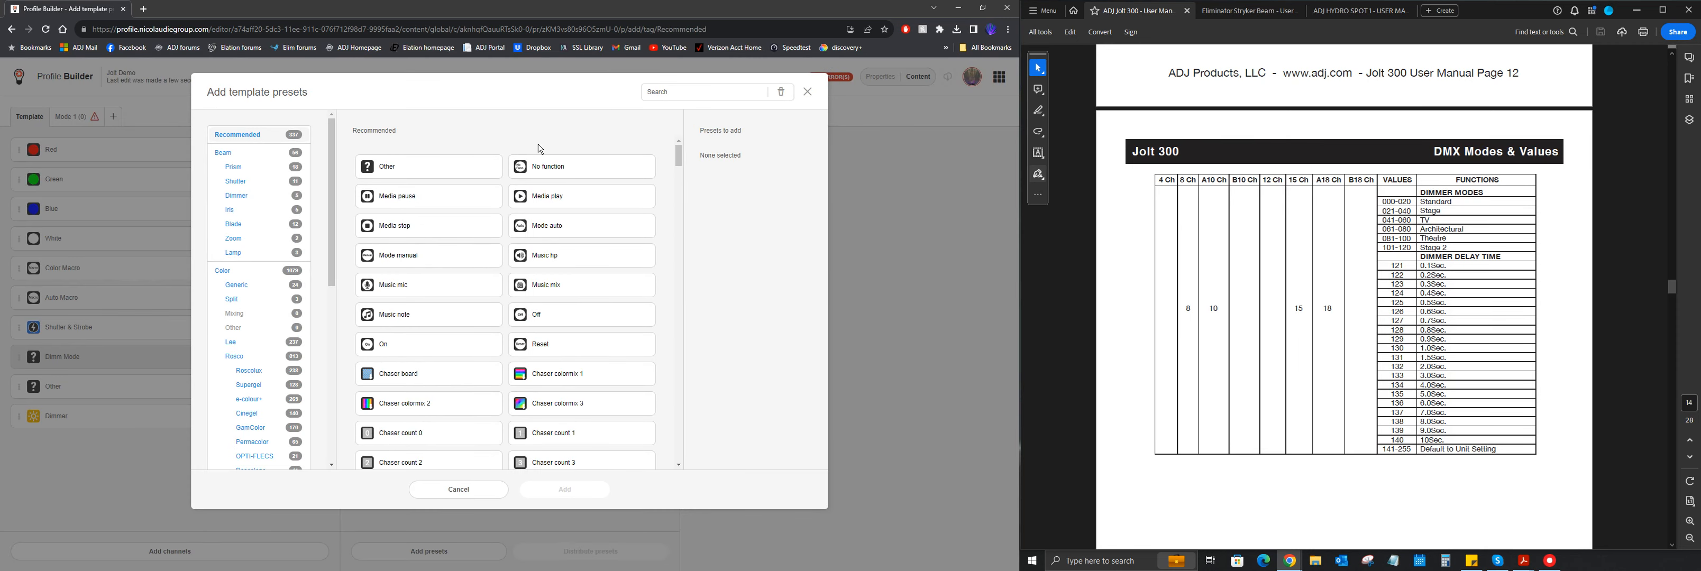
pyautogui.scroll(-1, 536, 153)
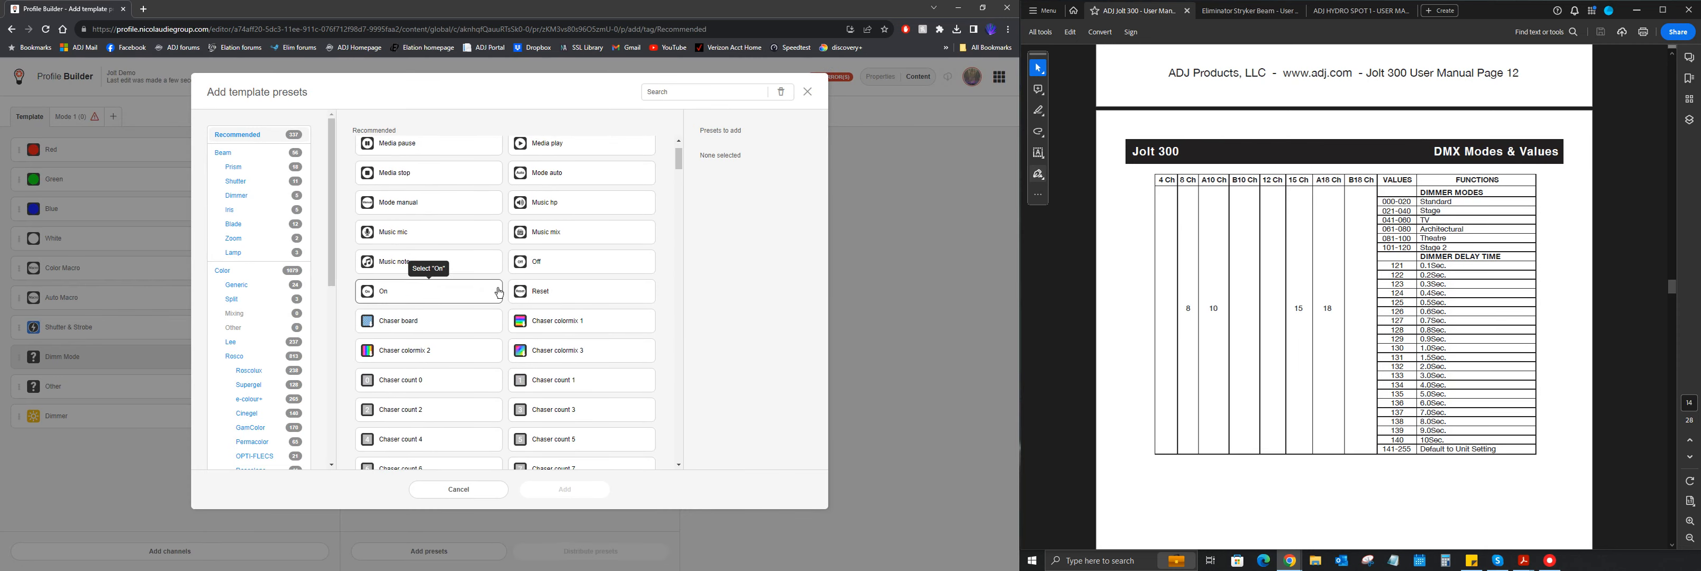
pyautogui.scroll(1, 507, 287)
pyautogui.click(558, 168)
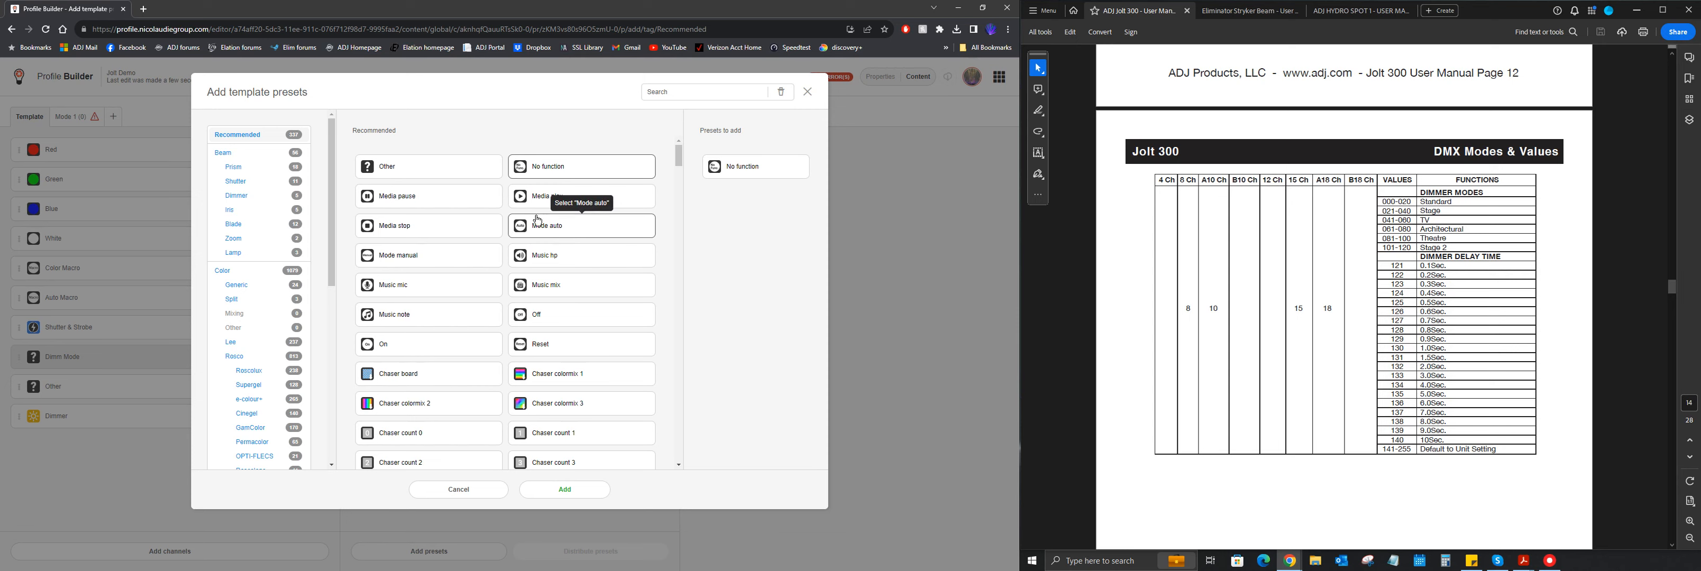
pyautogui.scroll(-2, 537, 218)
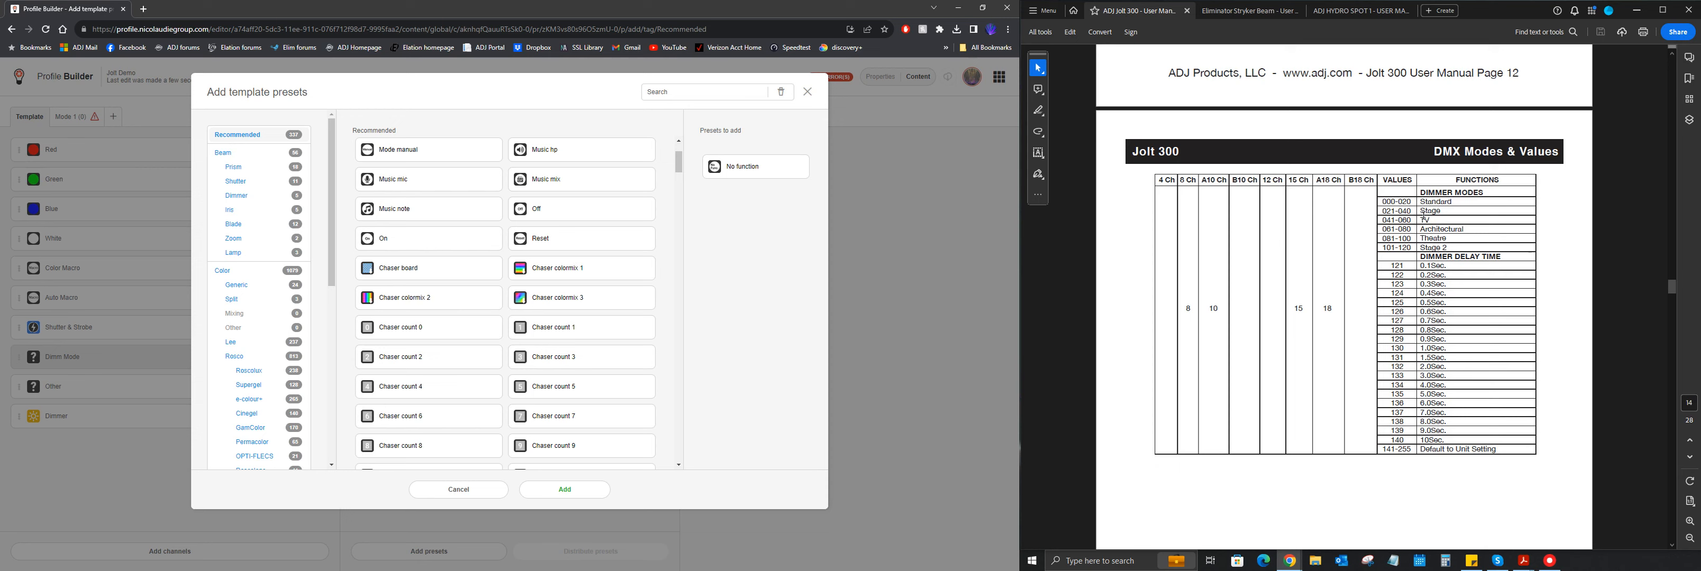
pyautogui.click(400, 328)
pyautogui.click(553, 327)
pyautogui.click(401, 357)
pyautogui.click(553, 357)
pyautogui.click(401, 387)
pyautogui.click(553, 387)
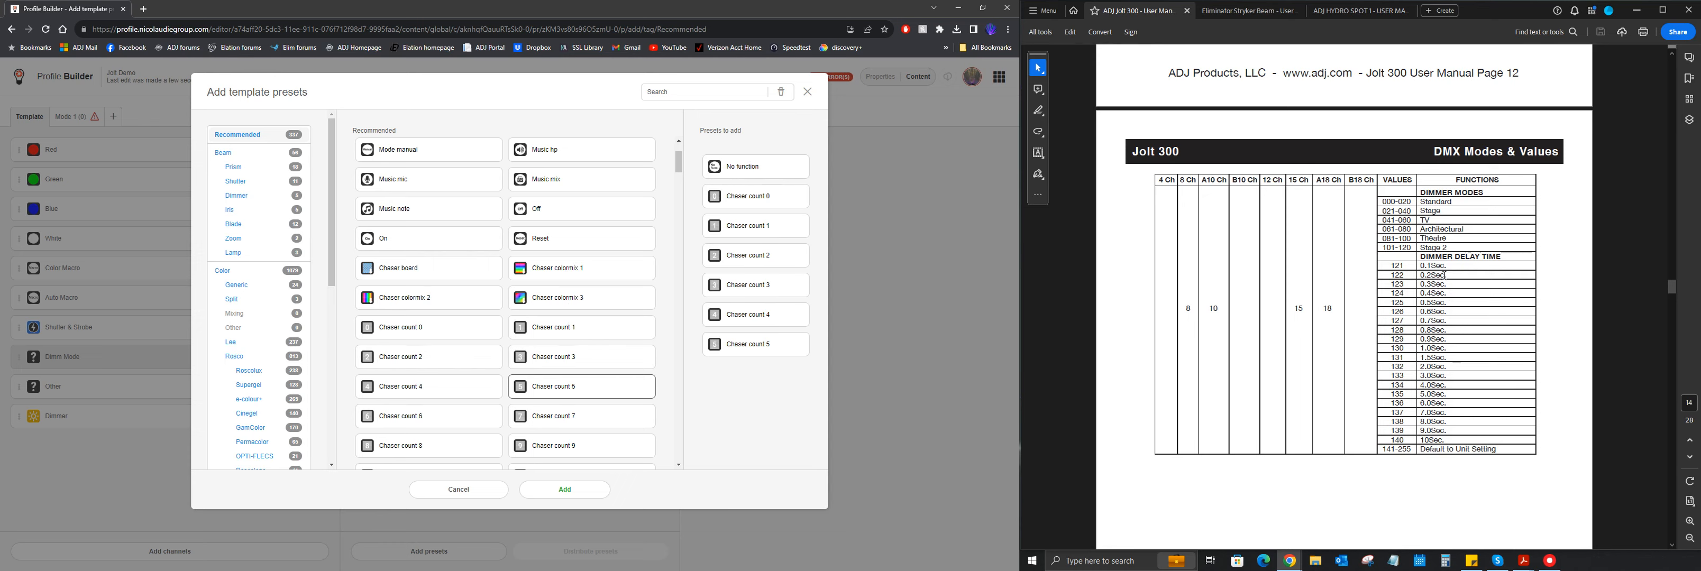
# Step: Append Speed and a final No function to the preset selection and add all selected presets to the Dimm Mode channel
pyautogui.scroll(-1, 1446, 278)
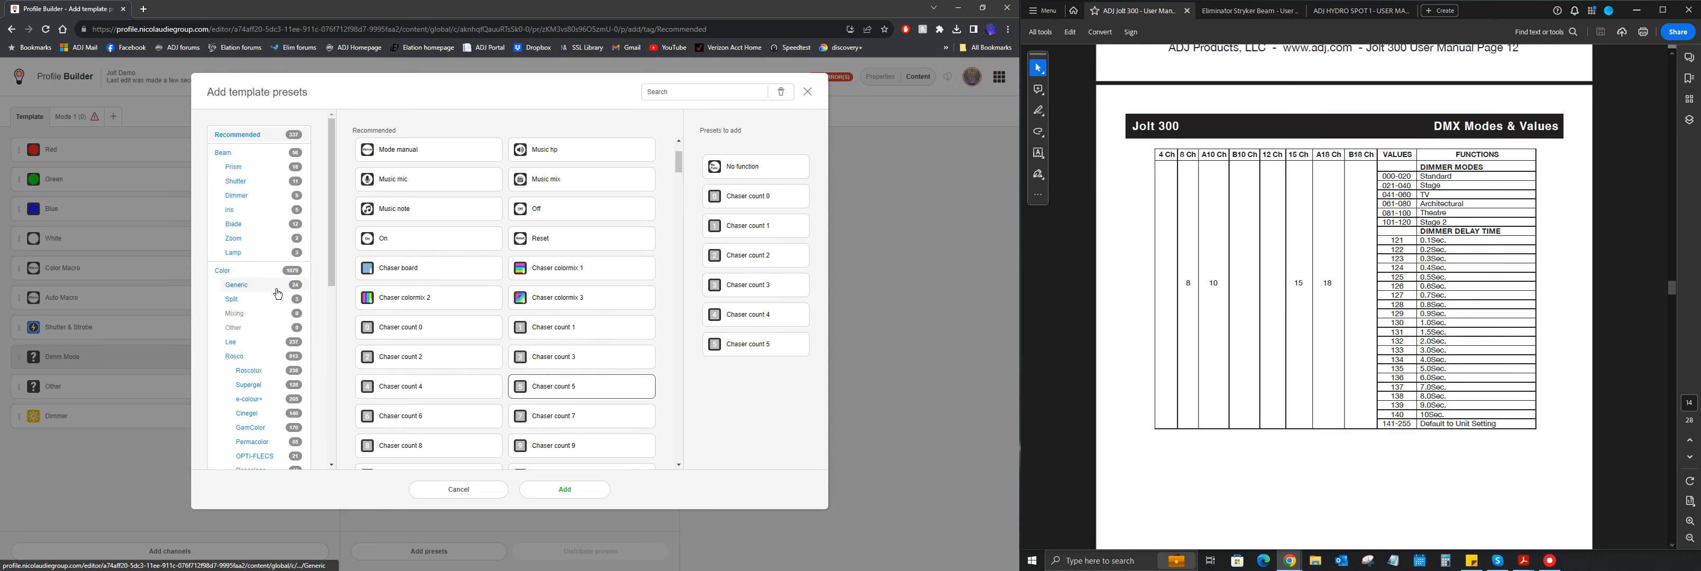
pyautogui.scroll(-4, 278, 294)
pyautogui.scroll(-3, 279, 294)
pyautogui.click(229, 185)
pyautogui.click(429, 166)
pyautogui.click(227, 239)
pyautogui.click(225, 390)
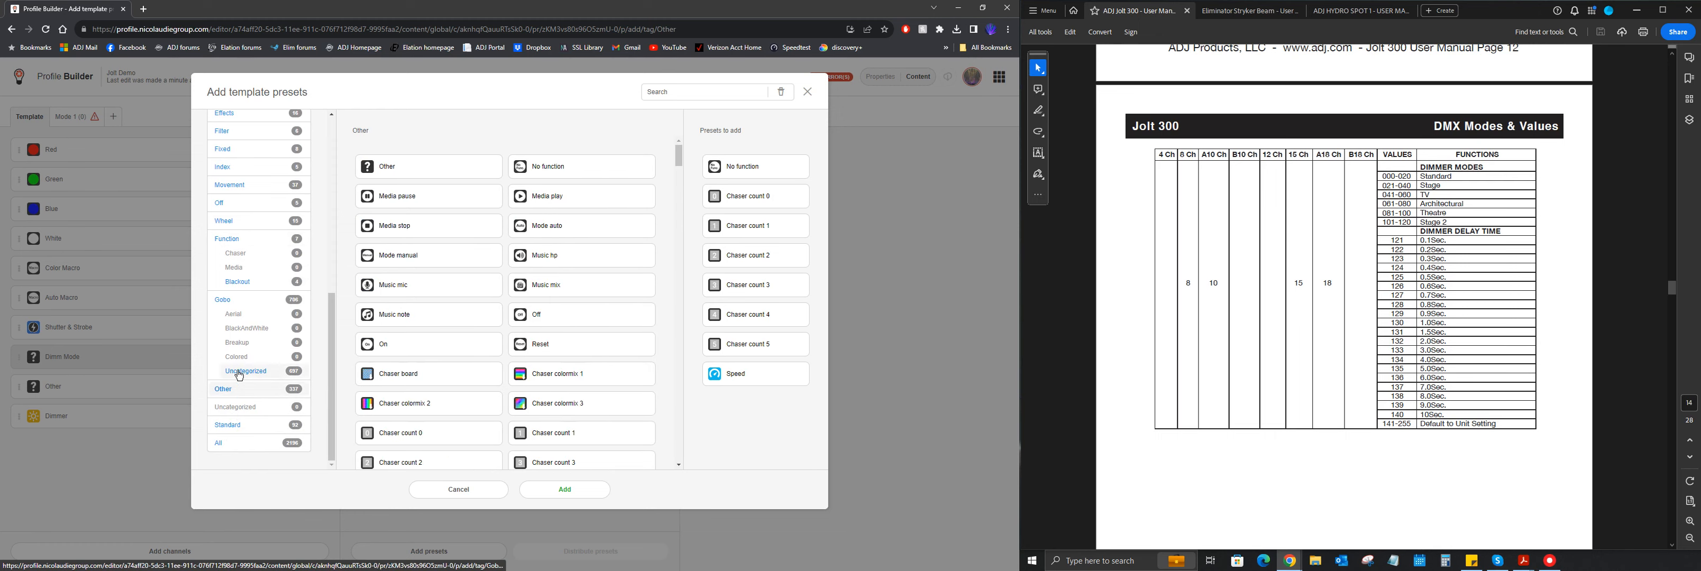
pyautogui.click(545, 173)
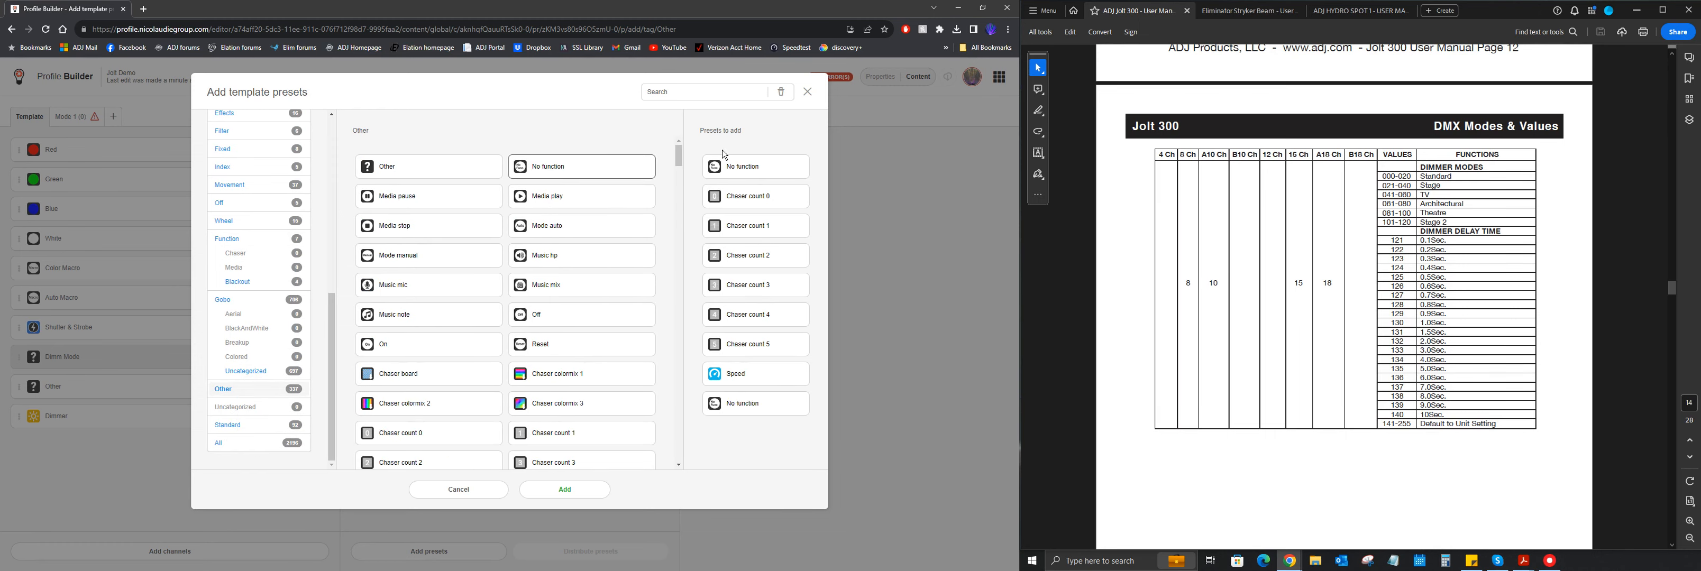
pyautogui.click(574, 490)
# Step: Distribute the Dimm Mode presets by end values 0, 20, 40, 60, 80, 100, 120, 140 and 255
pyautogui.click(590, 552)
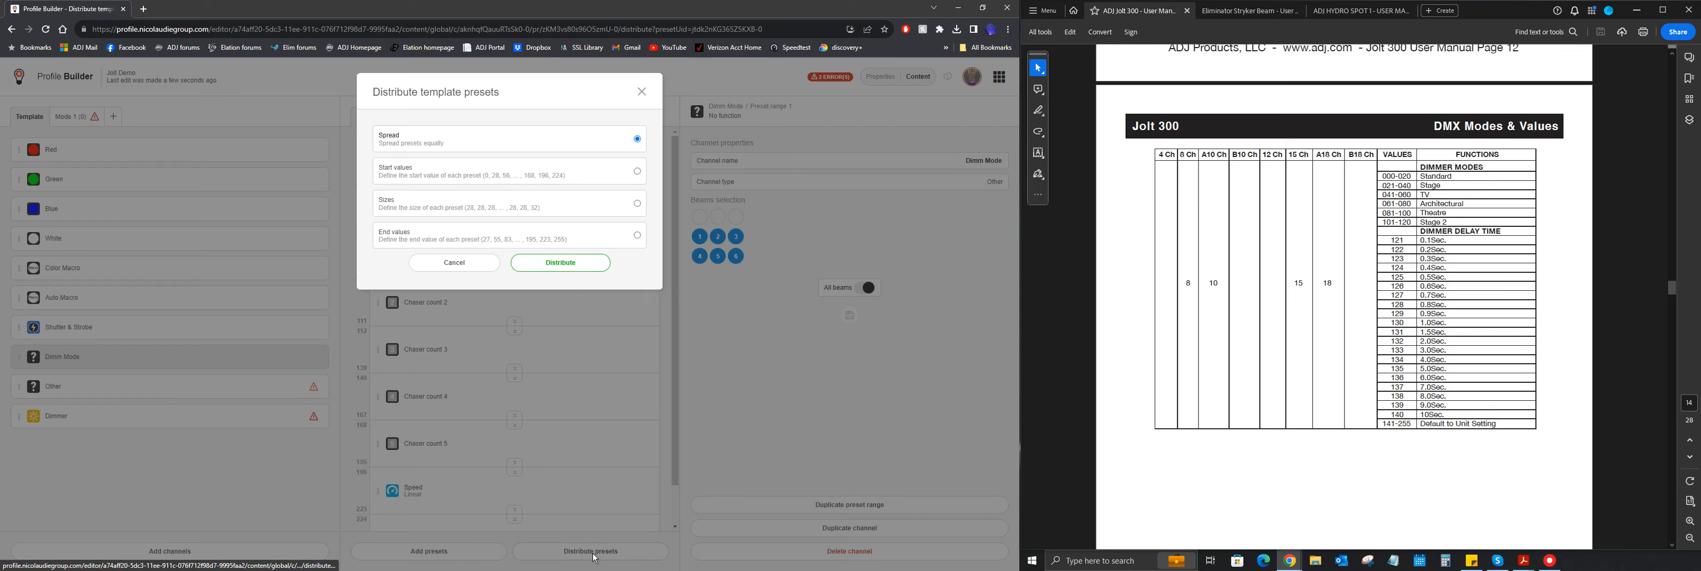
pyautogui.click(450, 241)
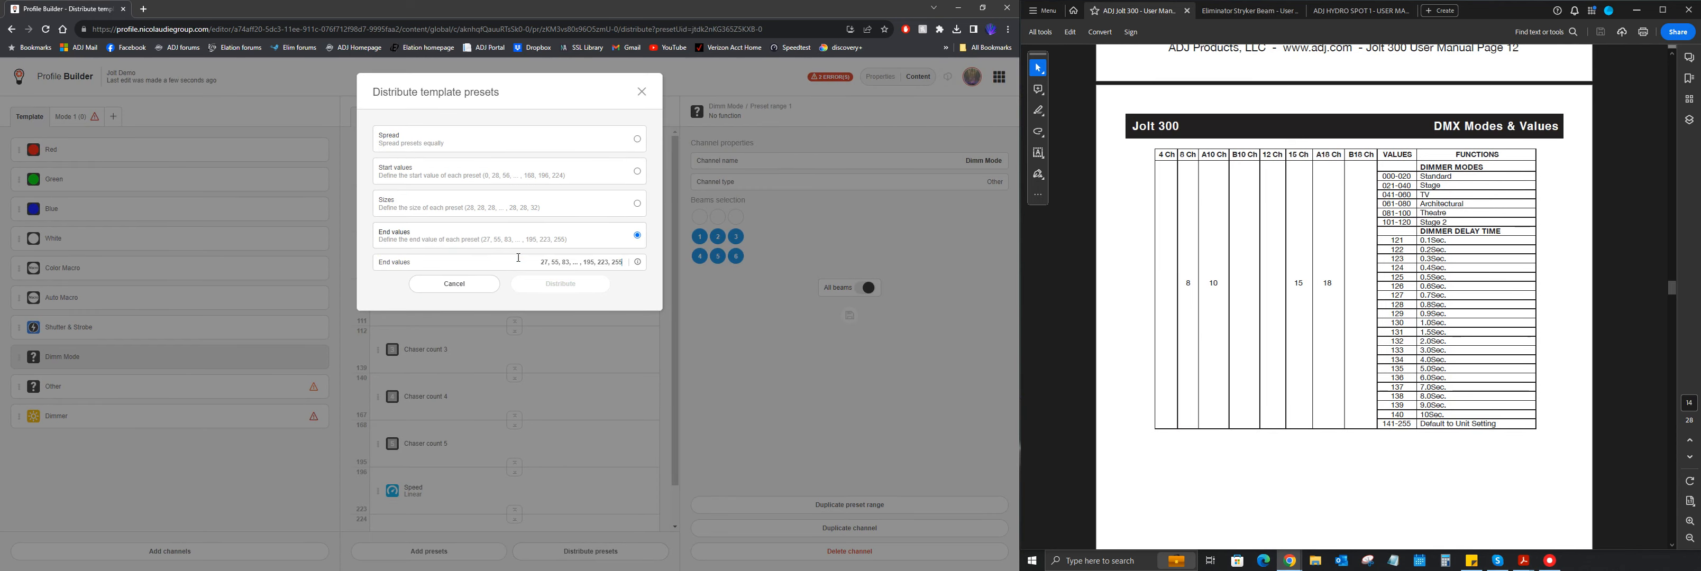
pyautogui.click(518, 259)
pyautogui.write('0,20')
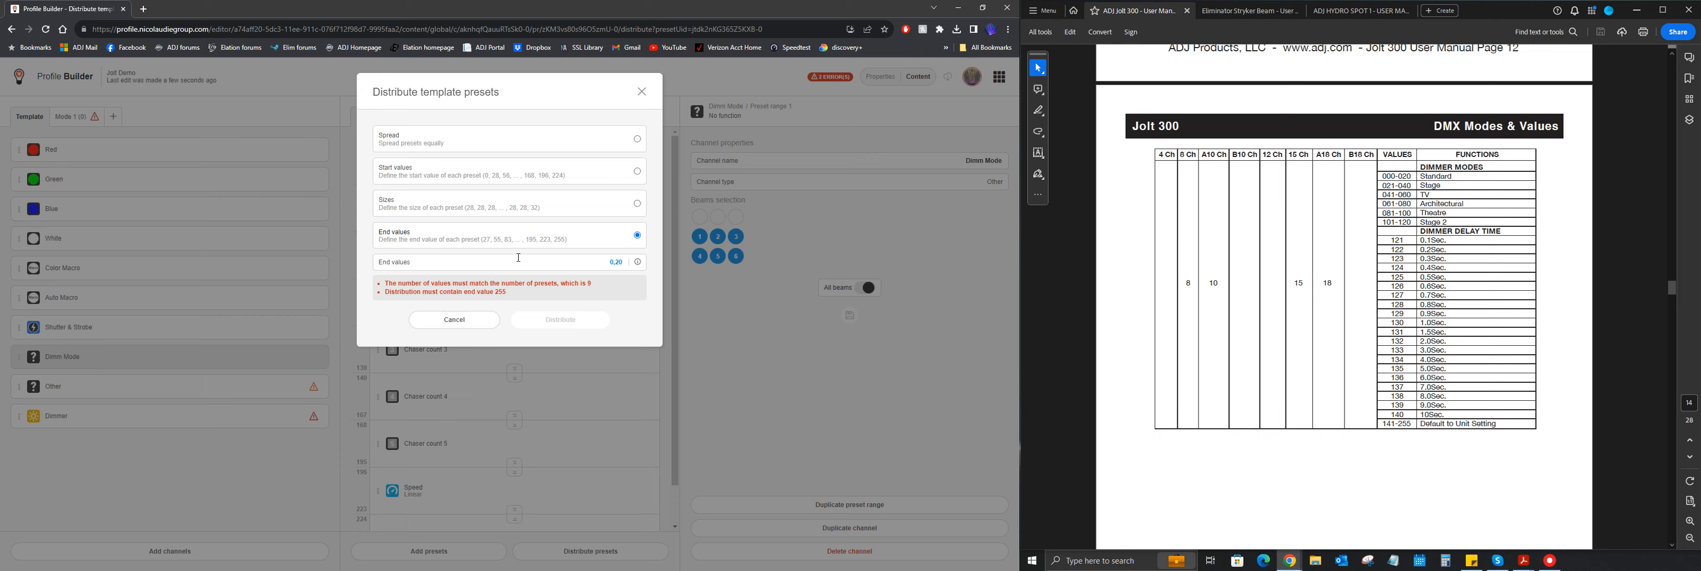
pyautogui.write(',40,60,80,100,120,140,255')
pyautogui.click(561, 284)
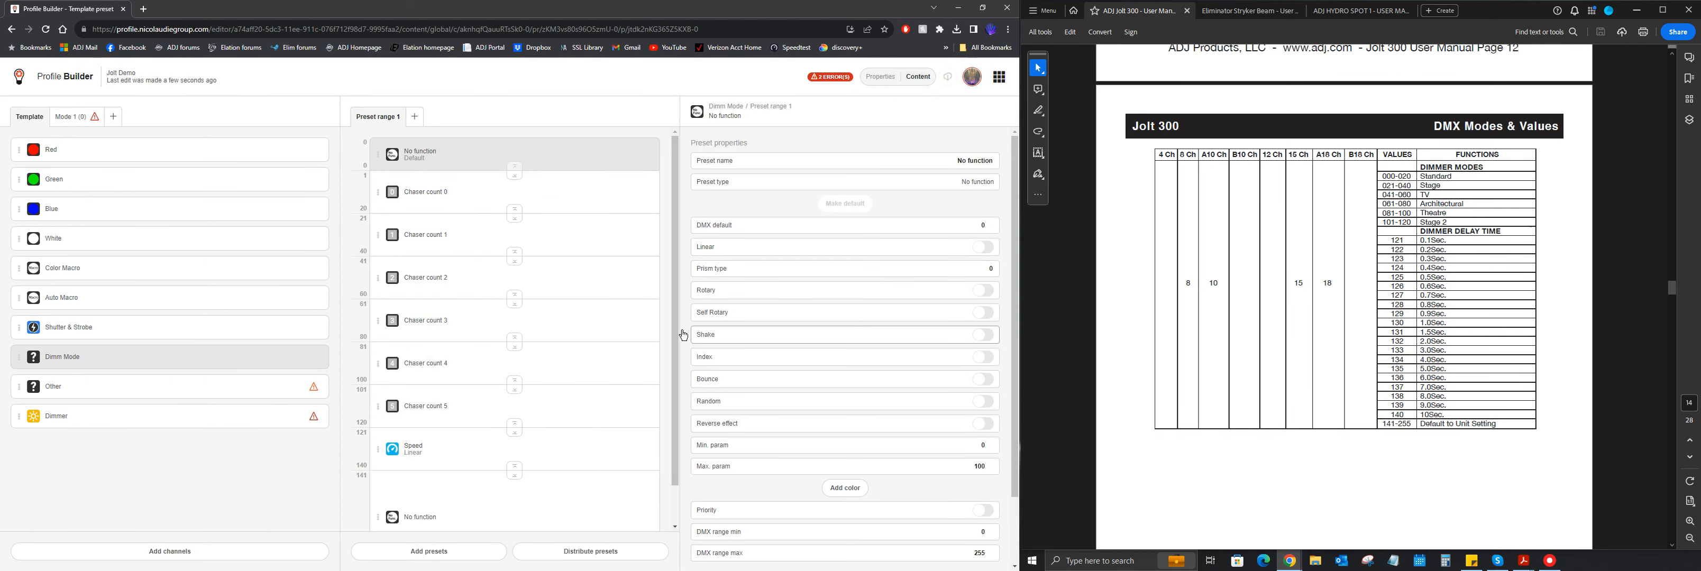
# Step: Check the manual's remaining DMX Modes & Values pages and delete the leftover empty Other channel from the template
pyautogui.scroll(3, 1445, 347)
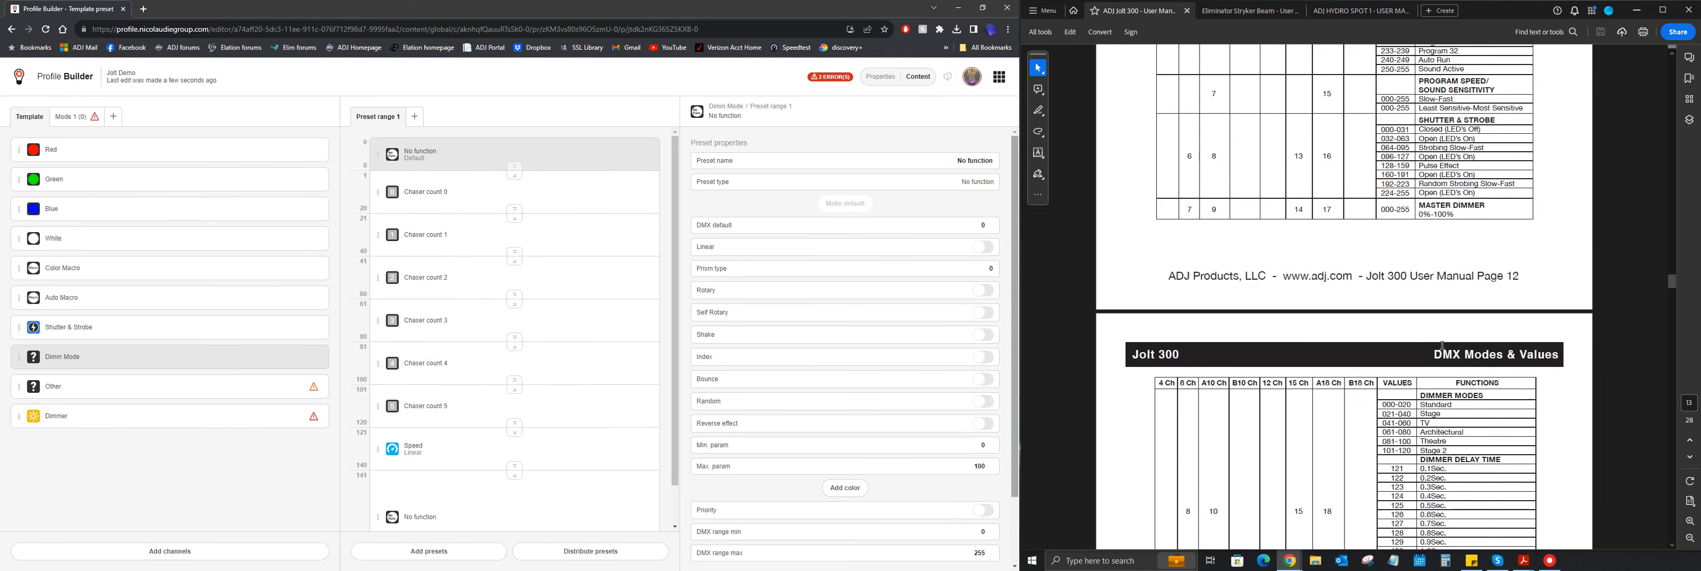
pyautogui.scroll(-2, 516, 330)
pyautogui.scroll(-15, 1379, 210)
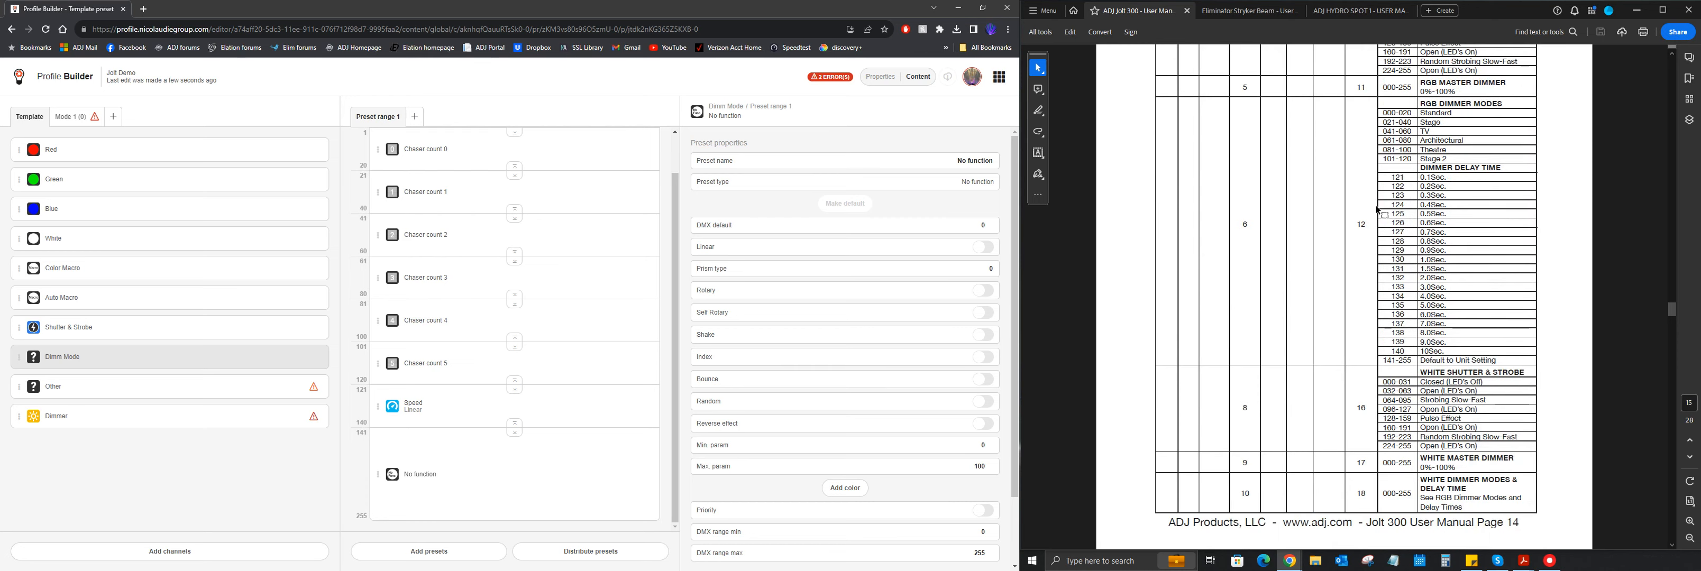
pyautogui.scroll(-3, 1379, 210)
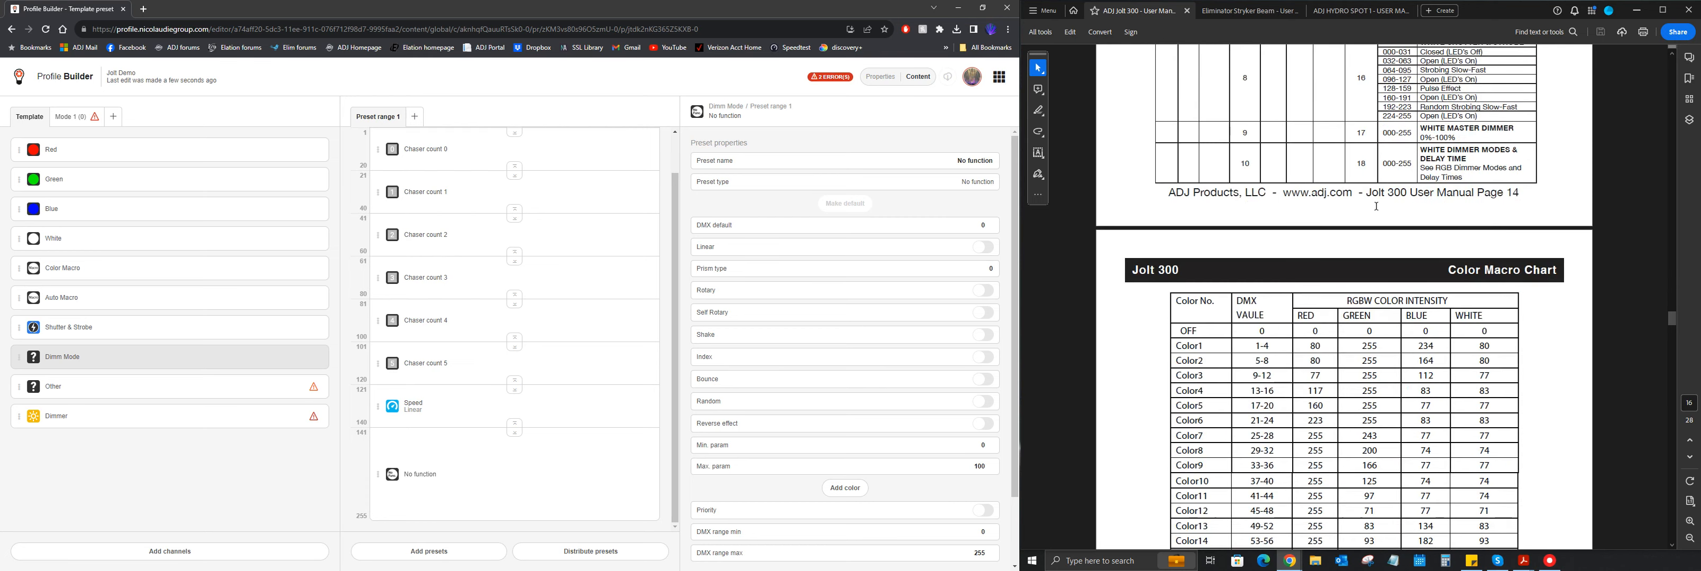
pyautogui.scroll(3, 1378, 210)
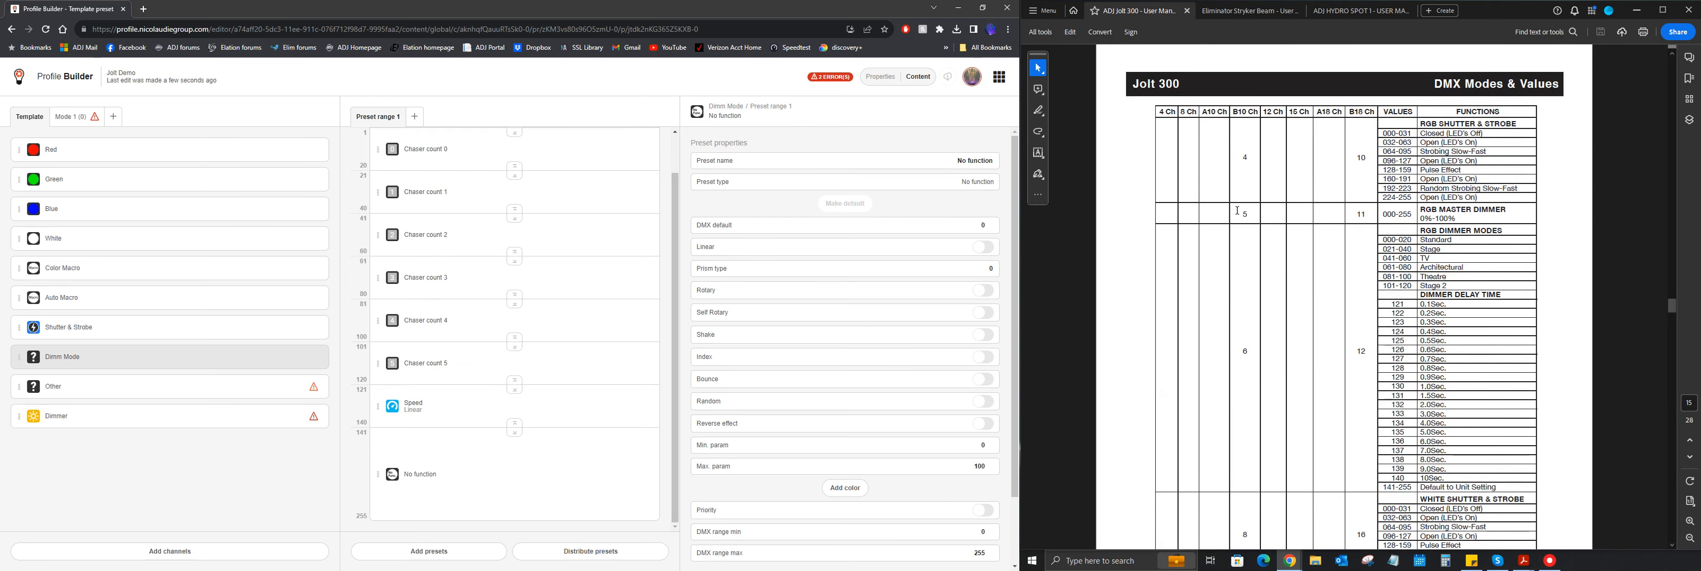
pyautogui.click(222, 386)
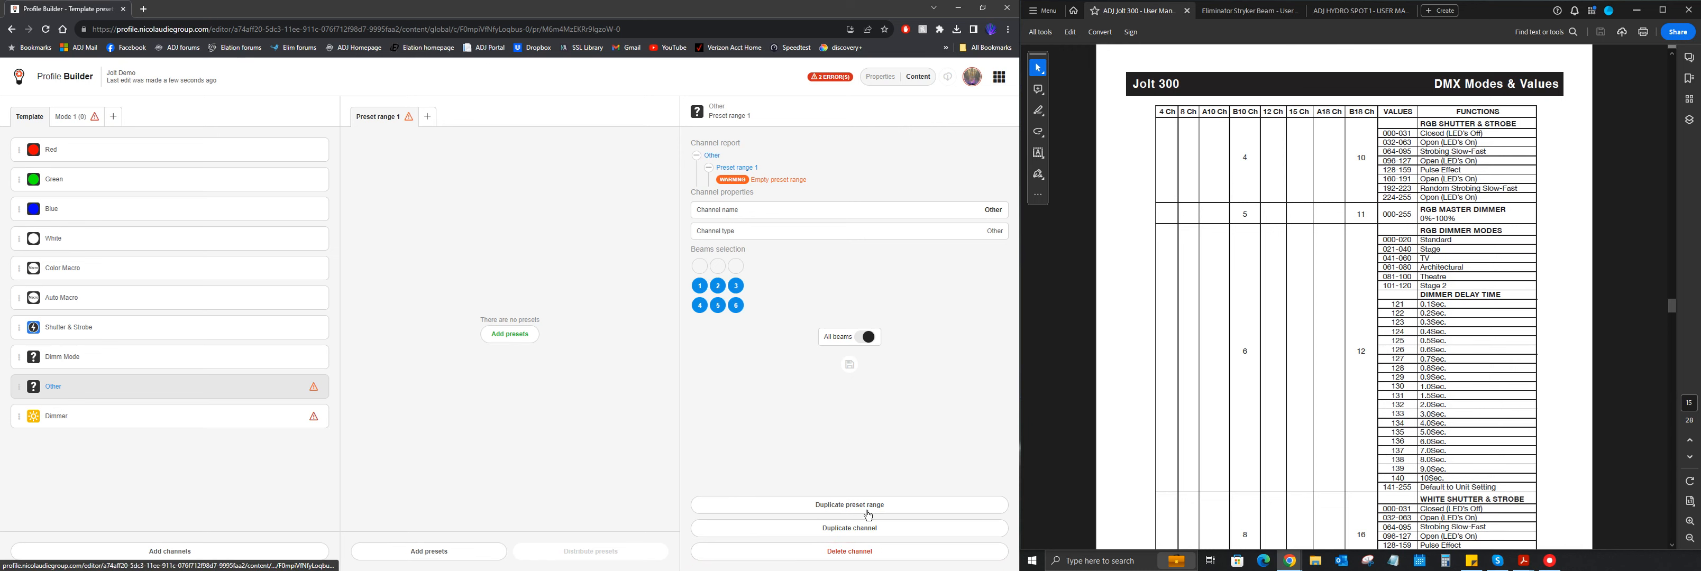
pyautogui.click(882, 551)
pyautogui.click(568, 170)
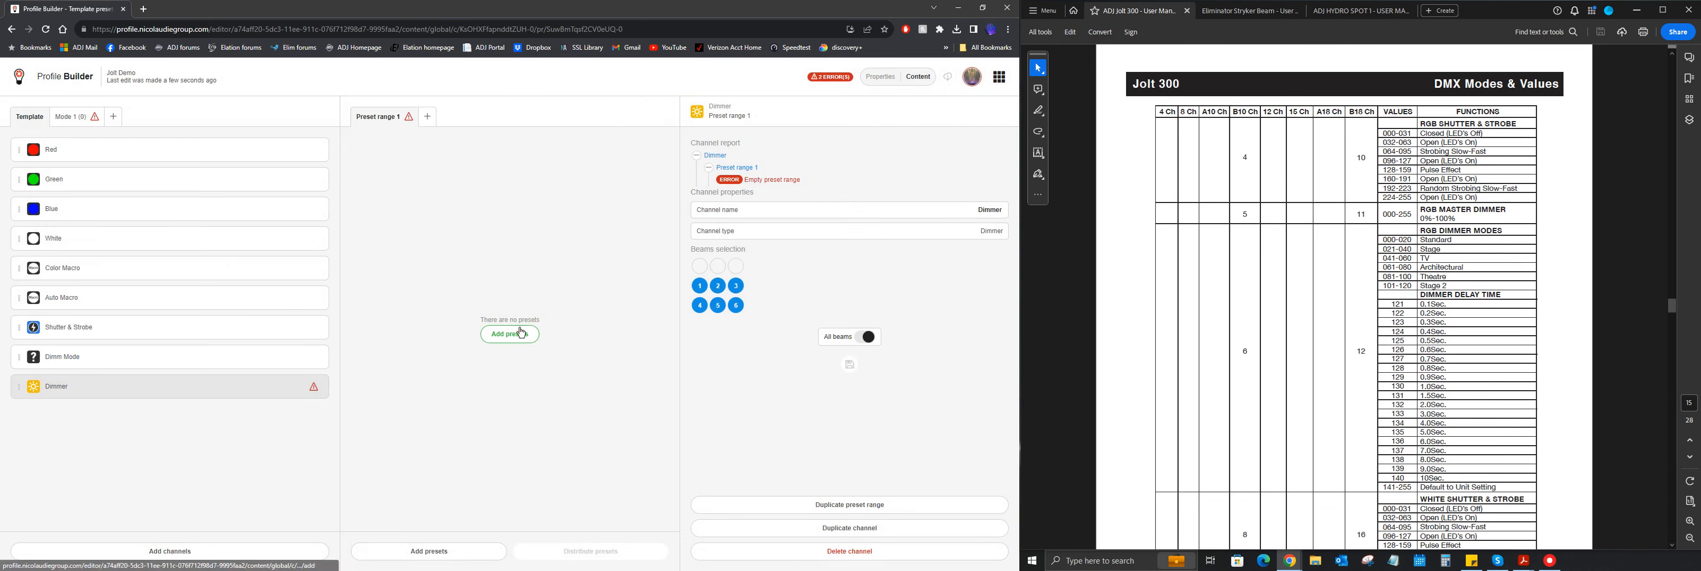
# Step: Add the Dimmer preset to the template's Dimmer channel
pyautogui.click(522, 333)
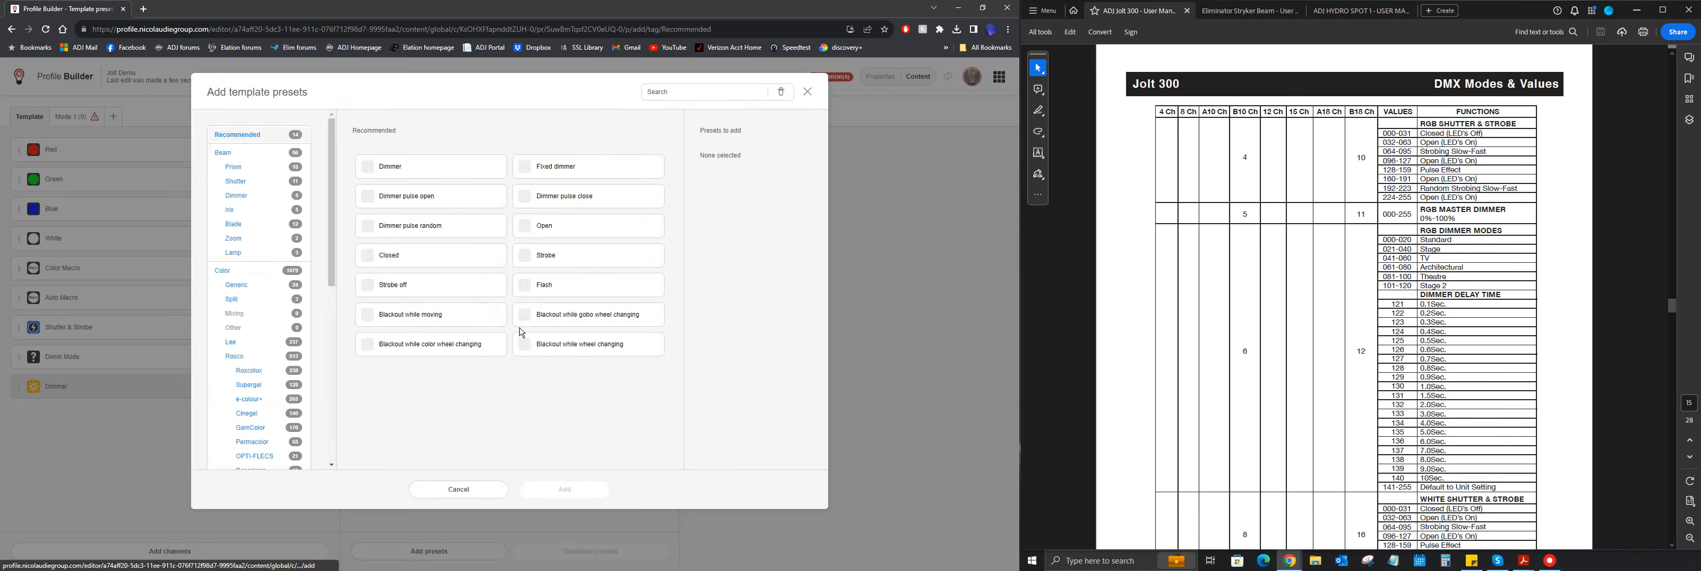
pyautogui.click(431, 166)
pyautogui.click(564, 489)
# Step: Add all available template channels to Mode 1, with the manual showing the first DMX channel table
pyautogui.click(71, 117)
pyautogui.click(169, 551)
pyautogui.scroll(20, 1344, 297)
pyautogui.click(345, 133)
pyautogui.click(564, 473)
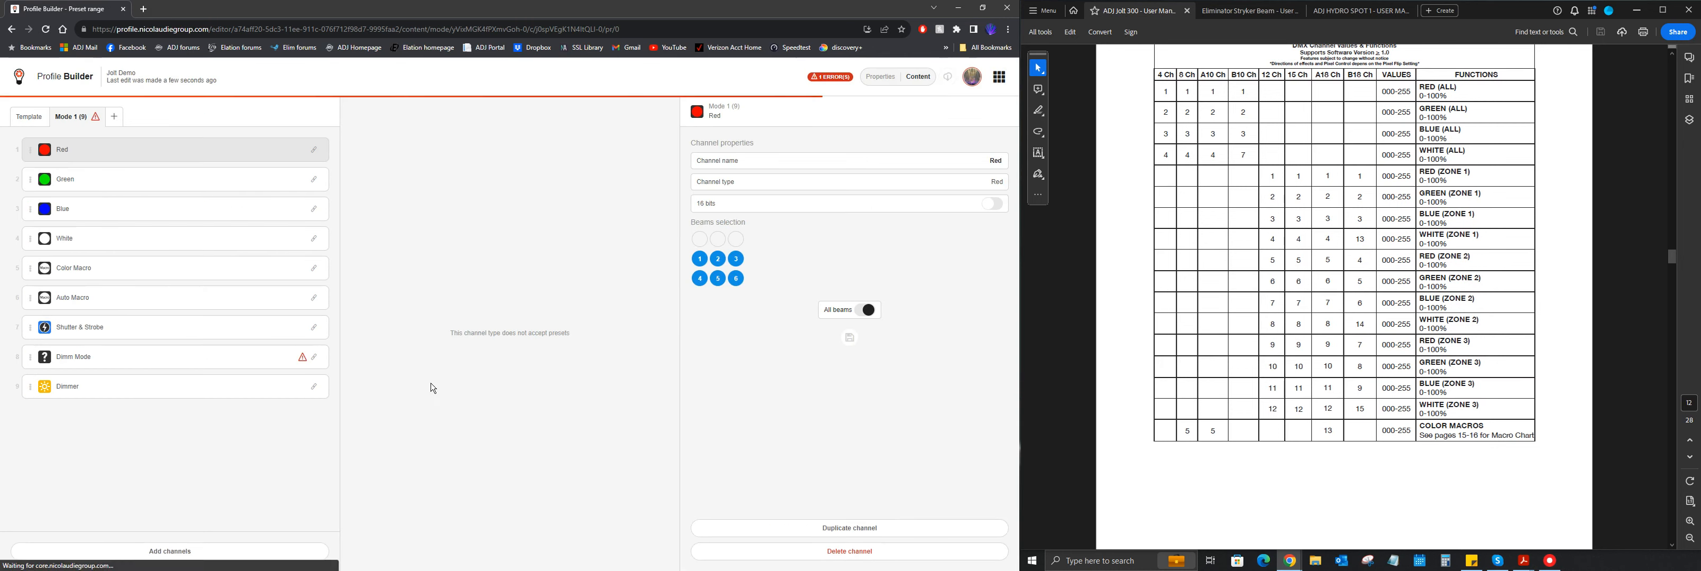
# Step: Create a second mode and add the Dimmer channel to it
pyautogui.click(114, 117)
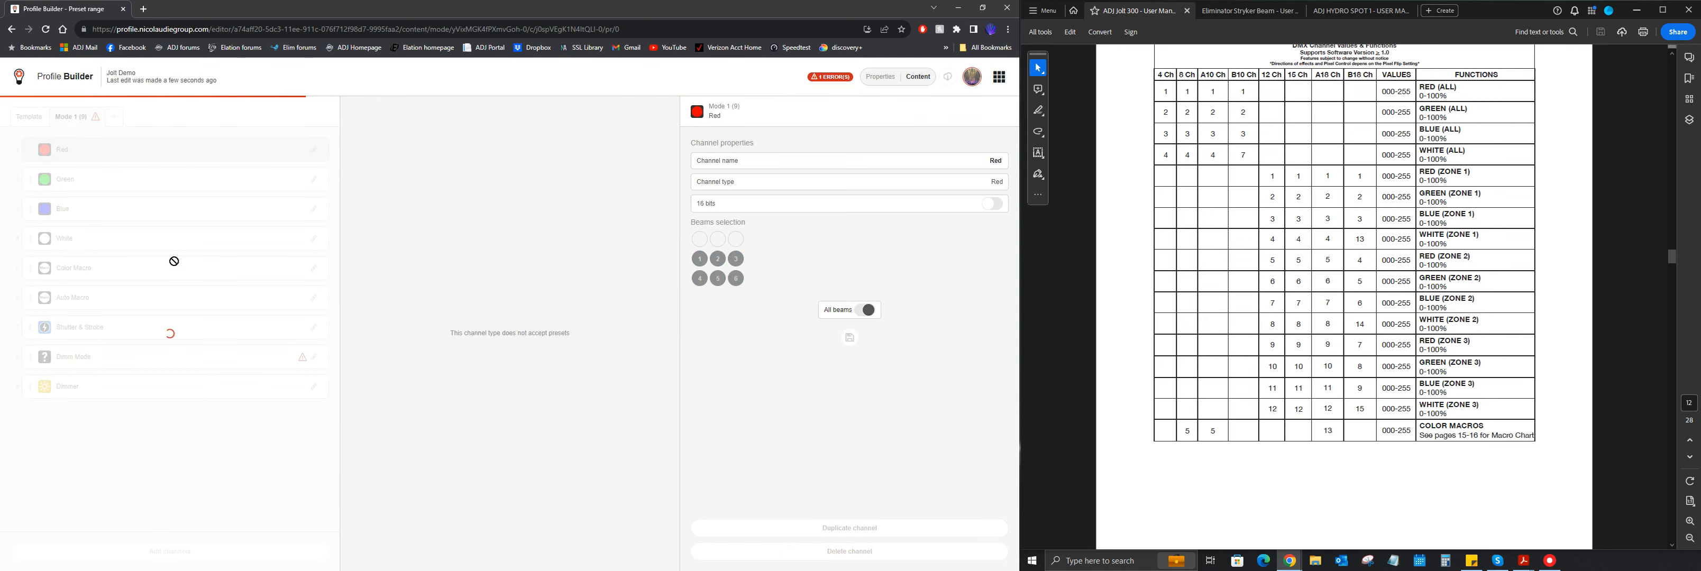
pyautogui.click(157, 339)
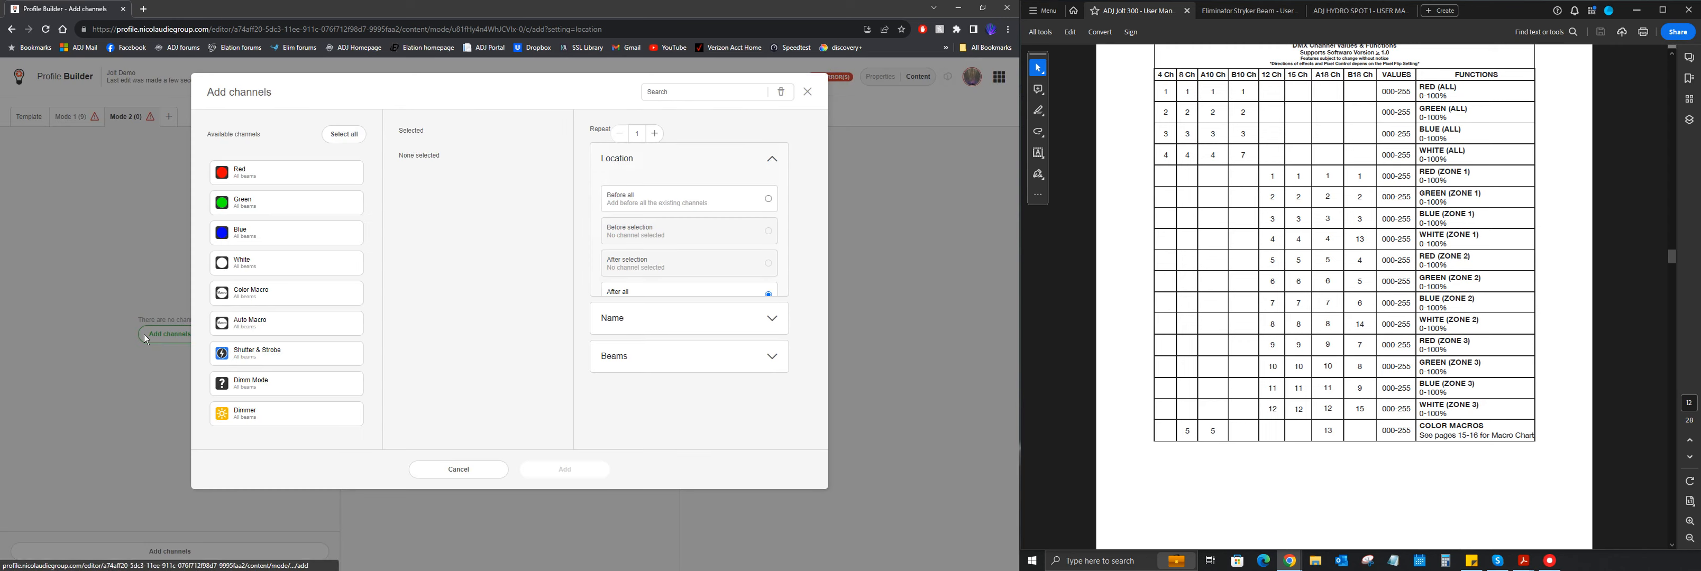
pyautogui.click(263, 416)
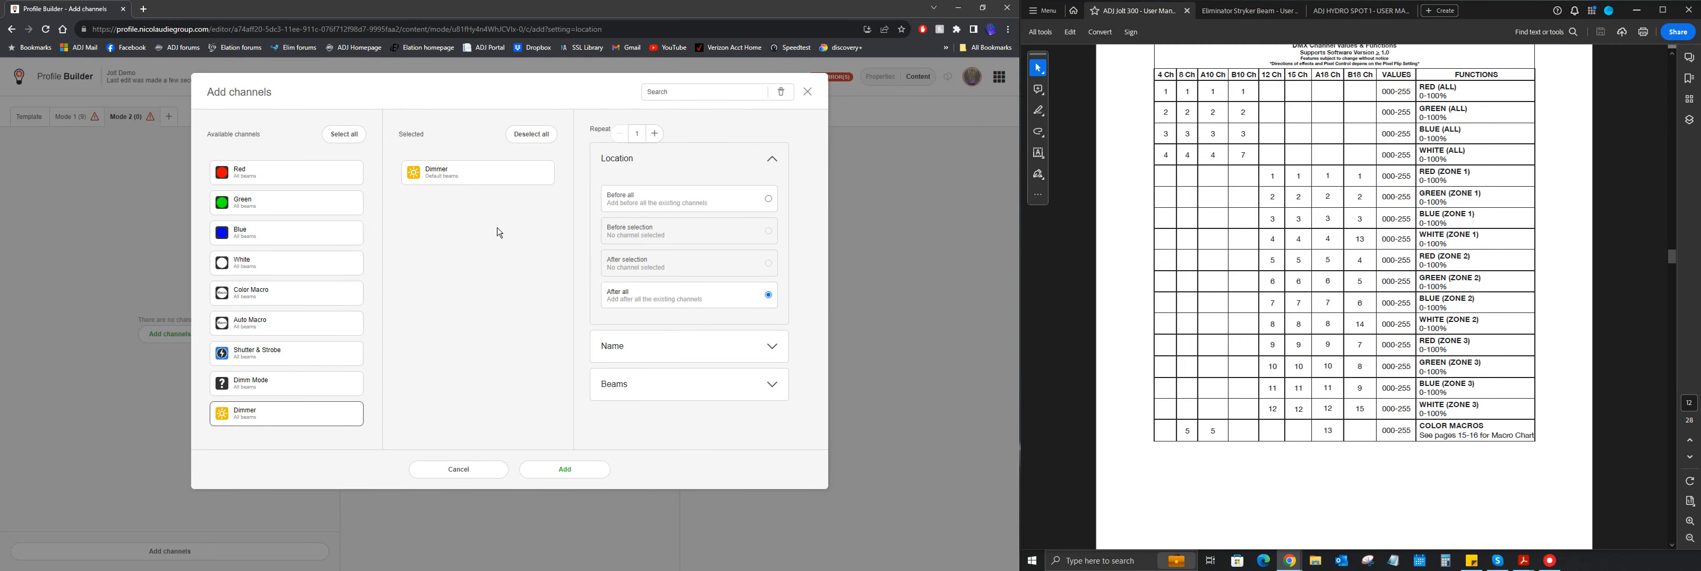
pyautogui.click(573, 471)
# Step: Add the Red, Green and Blue channels to Mode 2 with a custom beam selection of beam 1 only
pyautogui.click(170, 552)
pyautogui.click(286, 173)
pyautogui.click(286, 203)
pyautogui.click(286, 233)
pyautogui.click(689, 384)
pyautogui.click(688, 339)
pyautogui.click(614, 392)
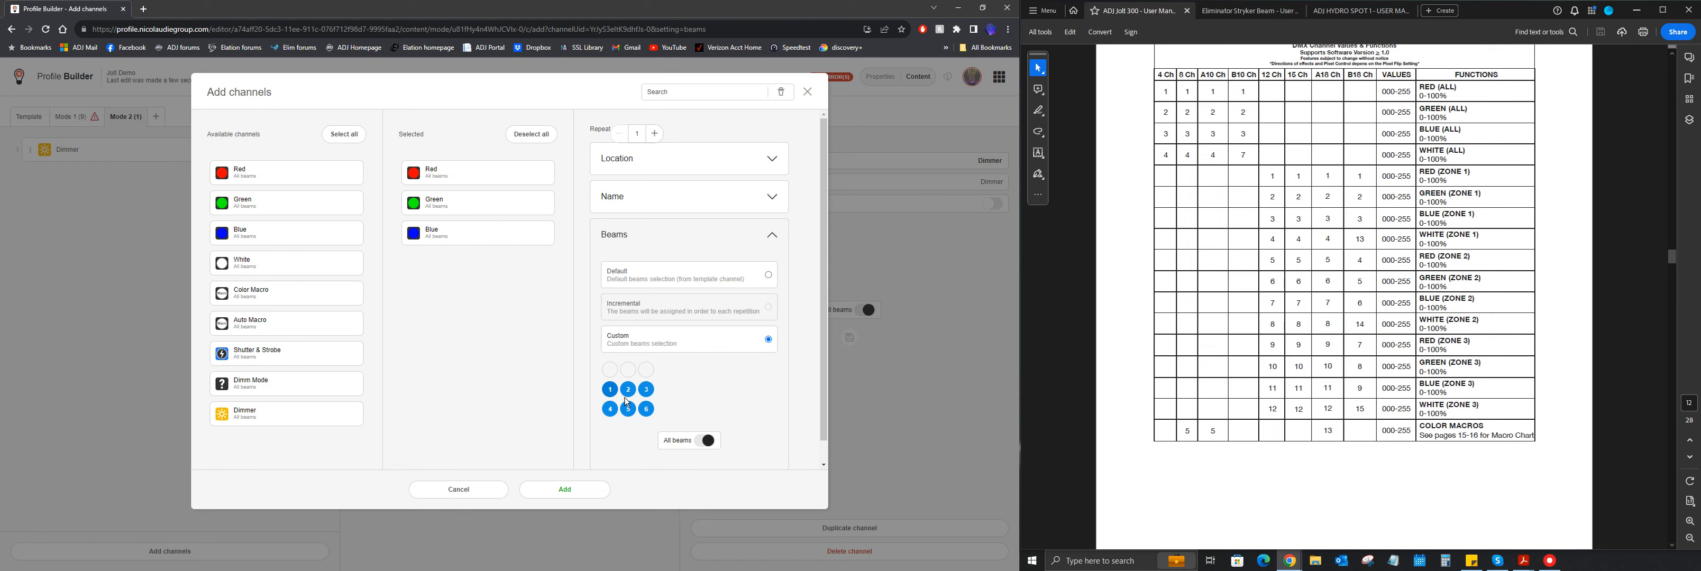
pyautogui.click(705, 441)
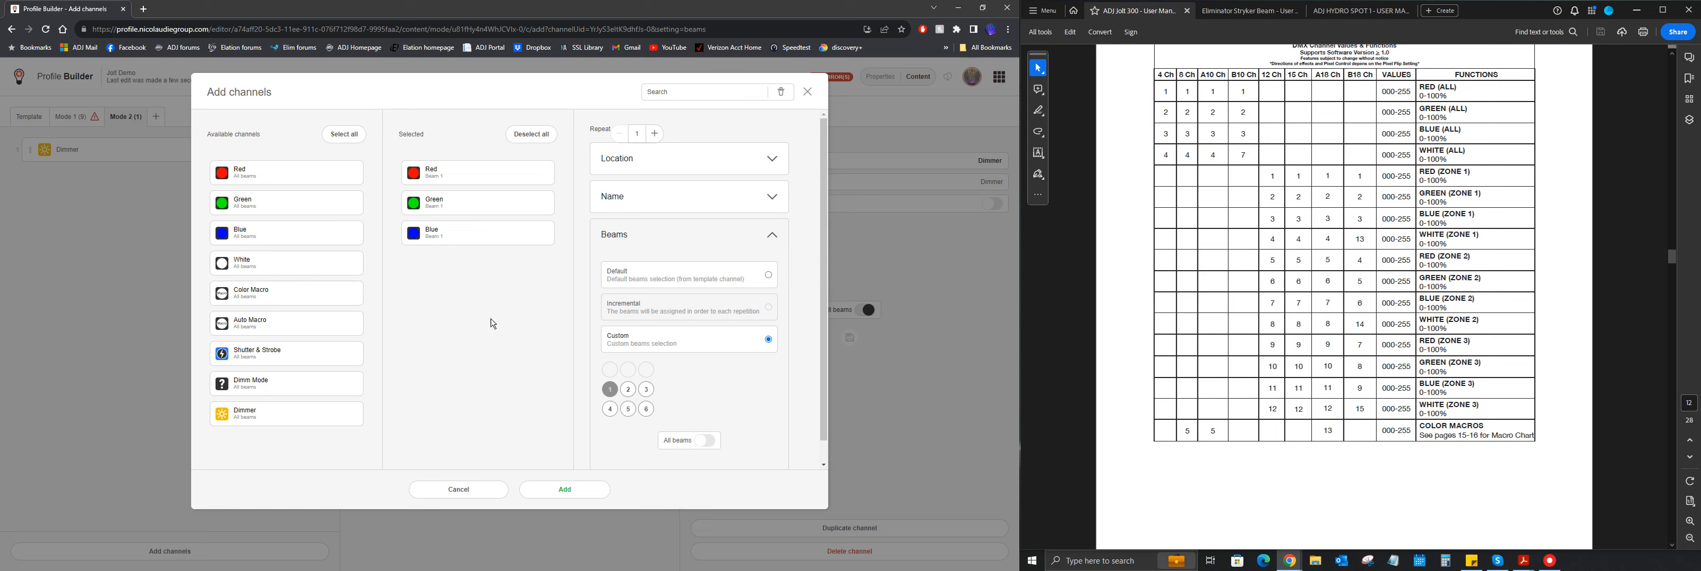
pyautogui.click(569, 490)
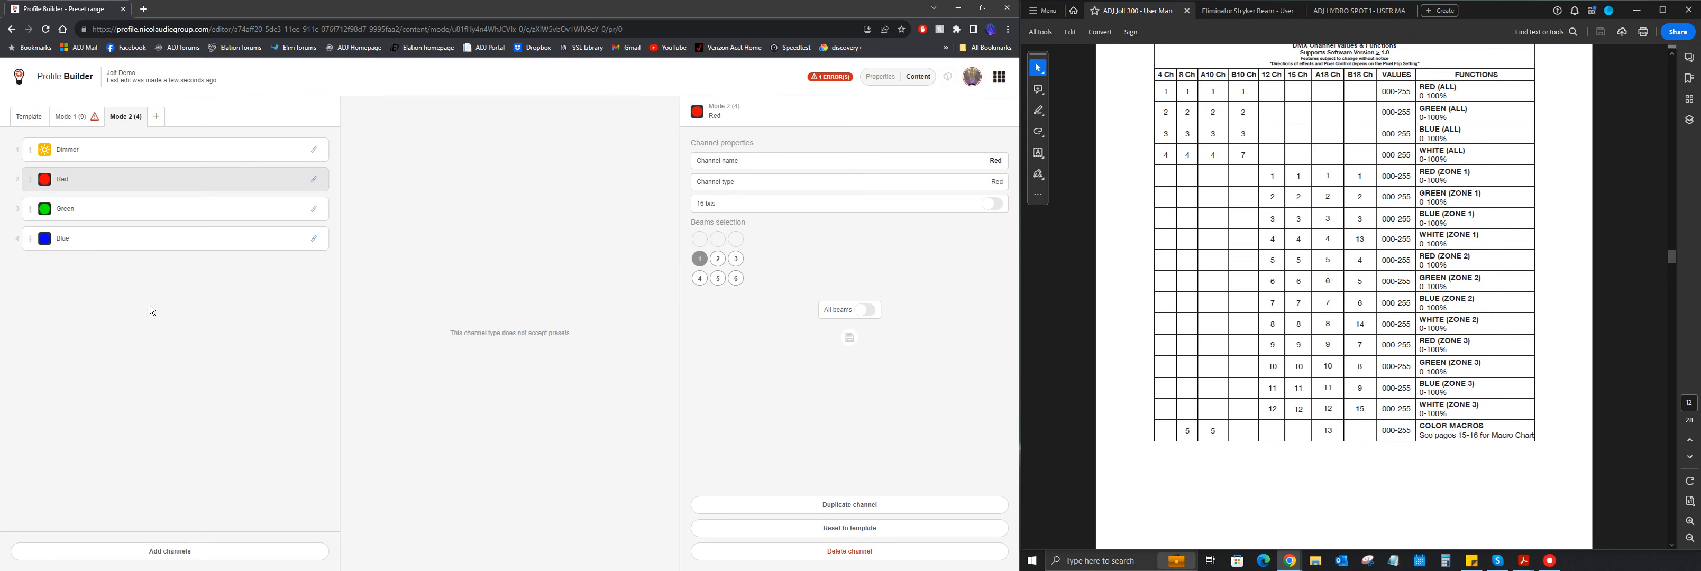
# Step: Select the White channel for adding to Mode 2 and switch its beams to a custom selection
pyautogui.click(202, 550)
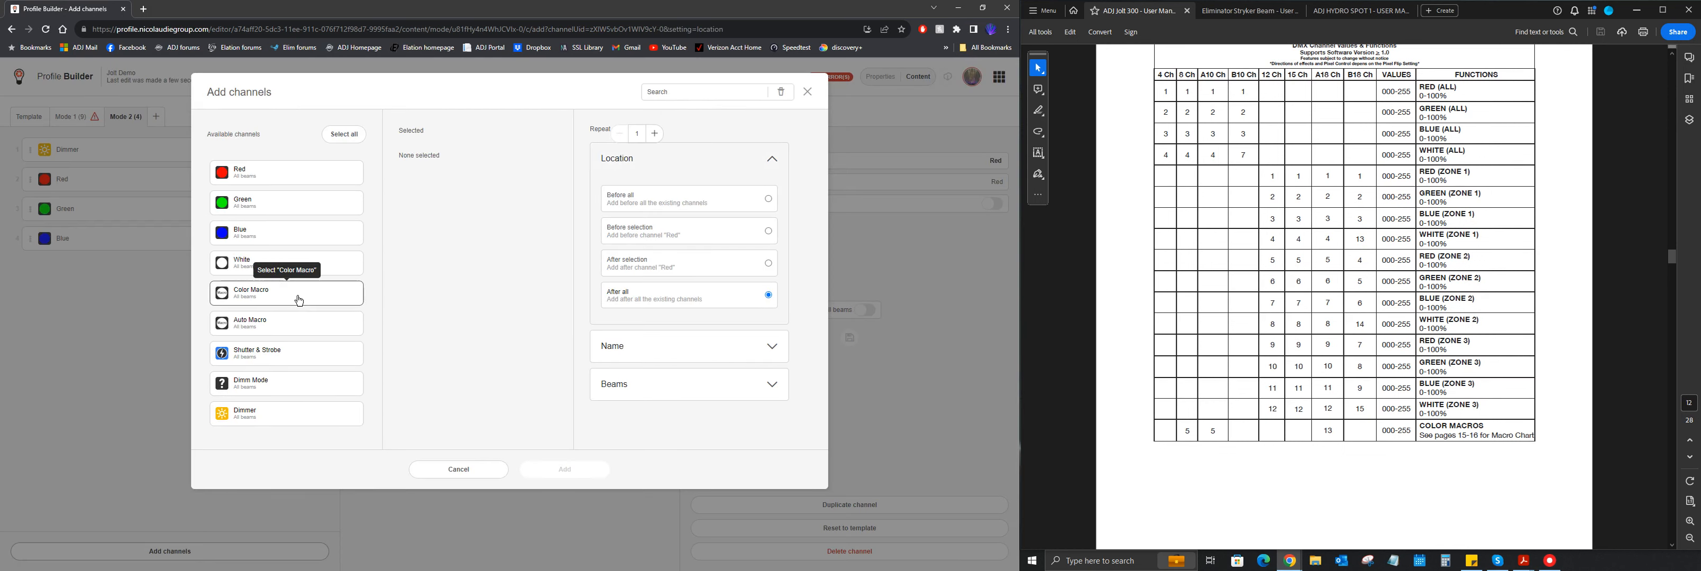
pyautogui.click(295, 270)
pyautogui.click(764, 384)
pyautogui.click(770, 348)
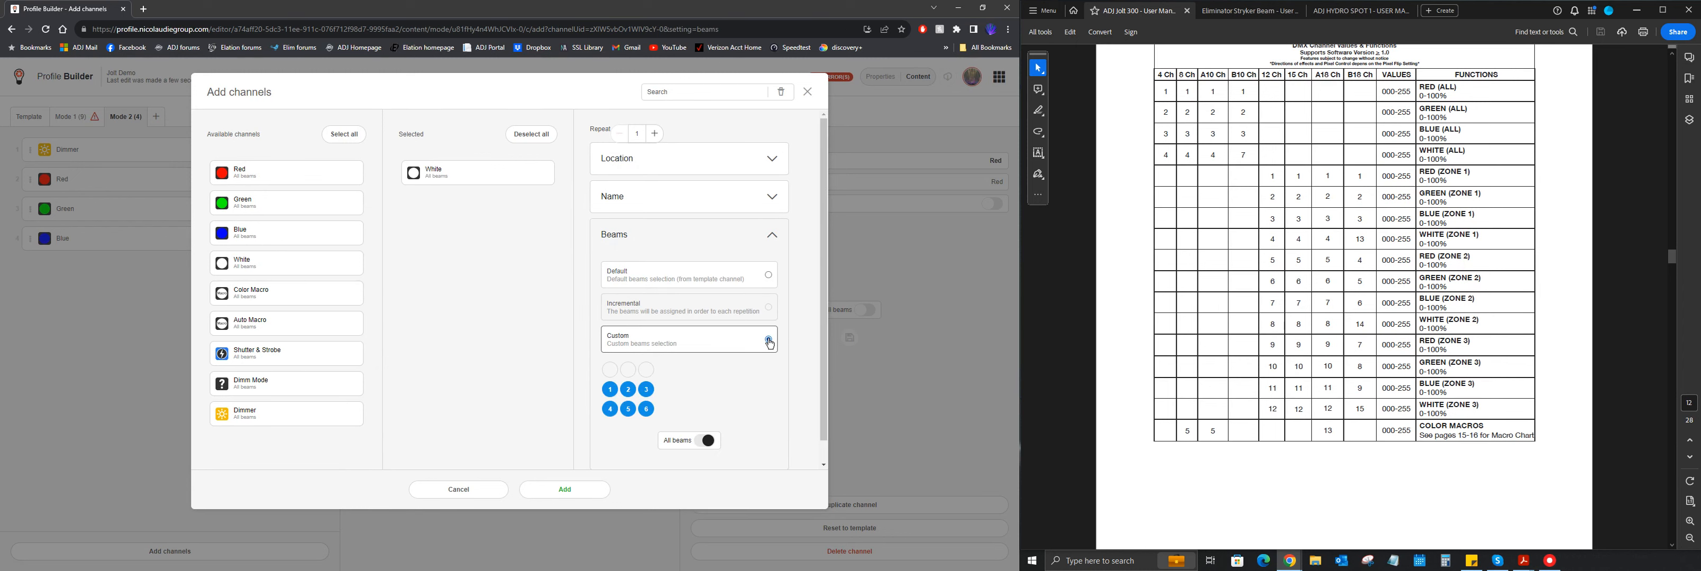
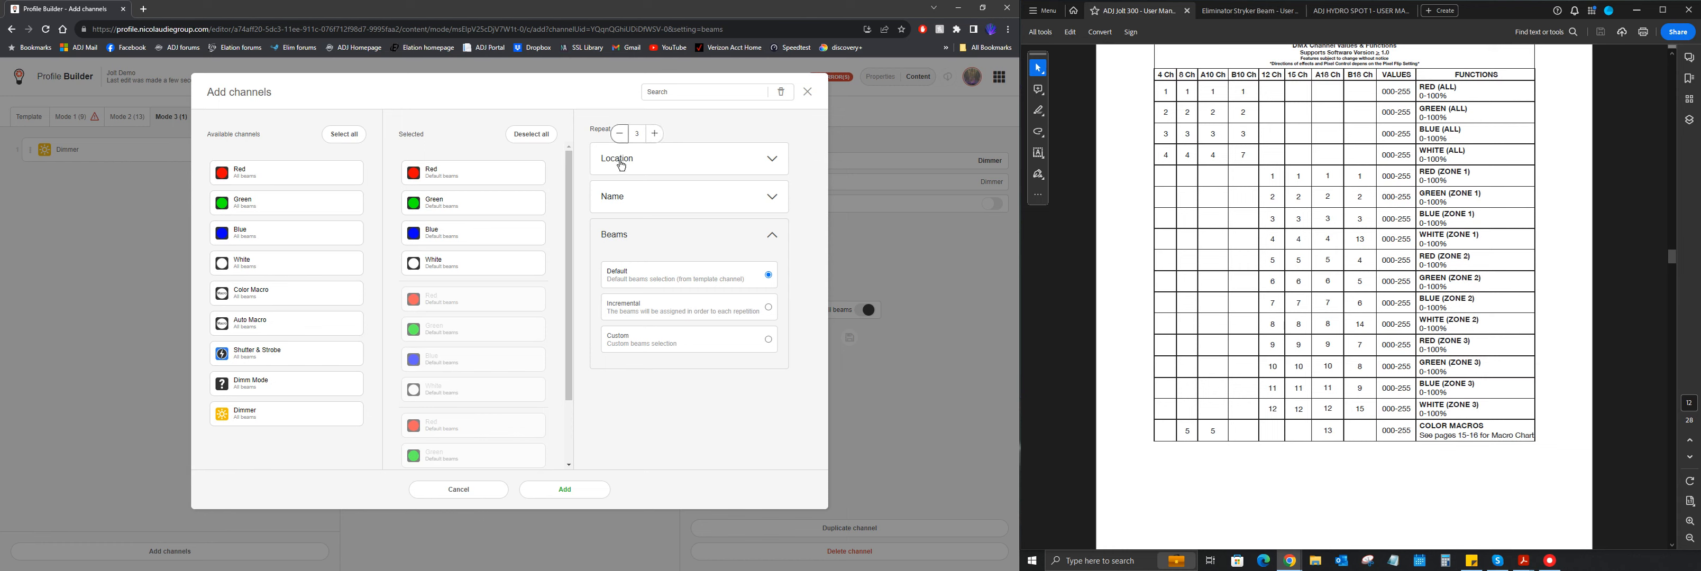
# Step: Add three repetitions of the Red, Green, Blue and White channels to Mode 3 after the Dimmer
pyautogui.scroll(-1, 528, 315)
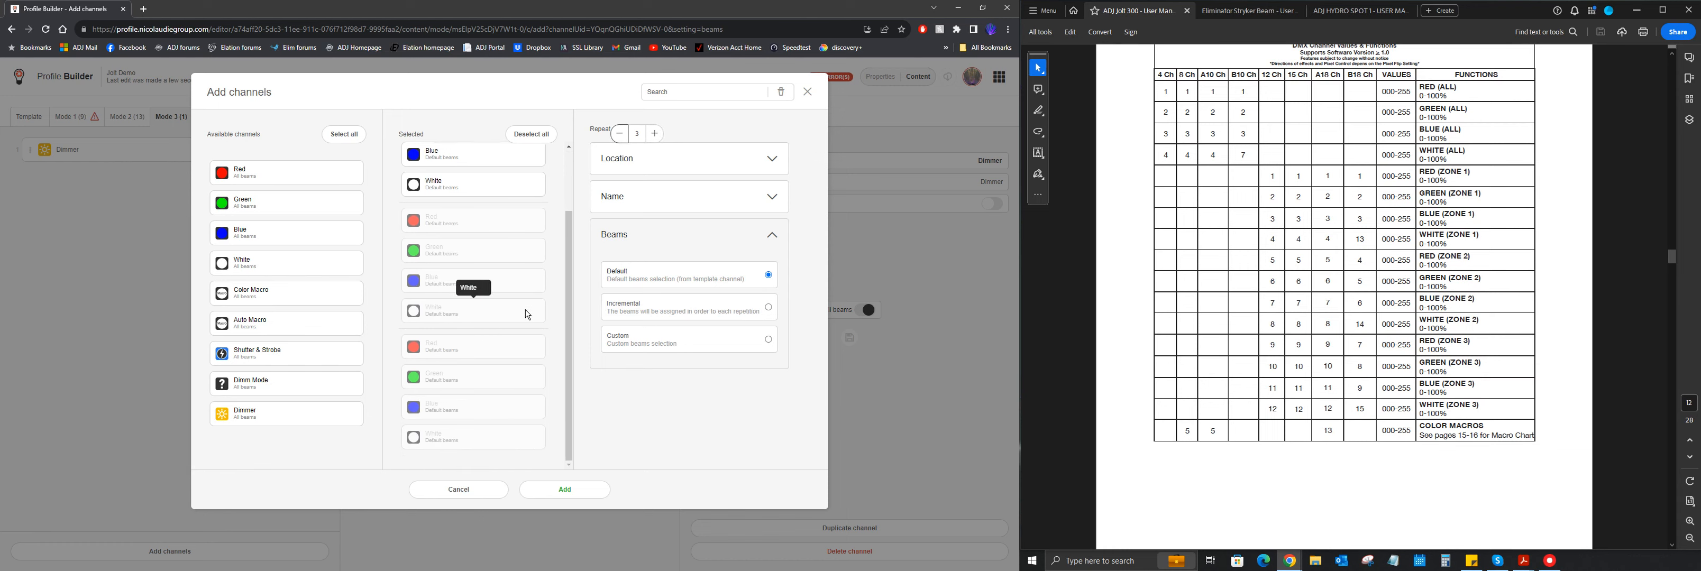
pyautogui.click(565, 489)
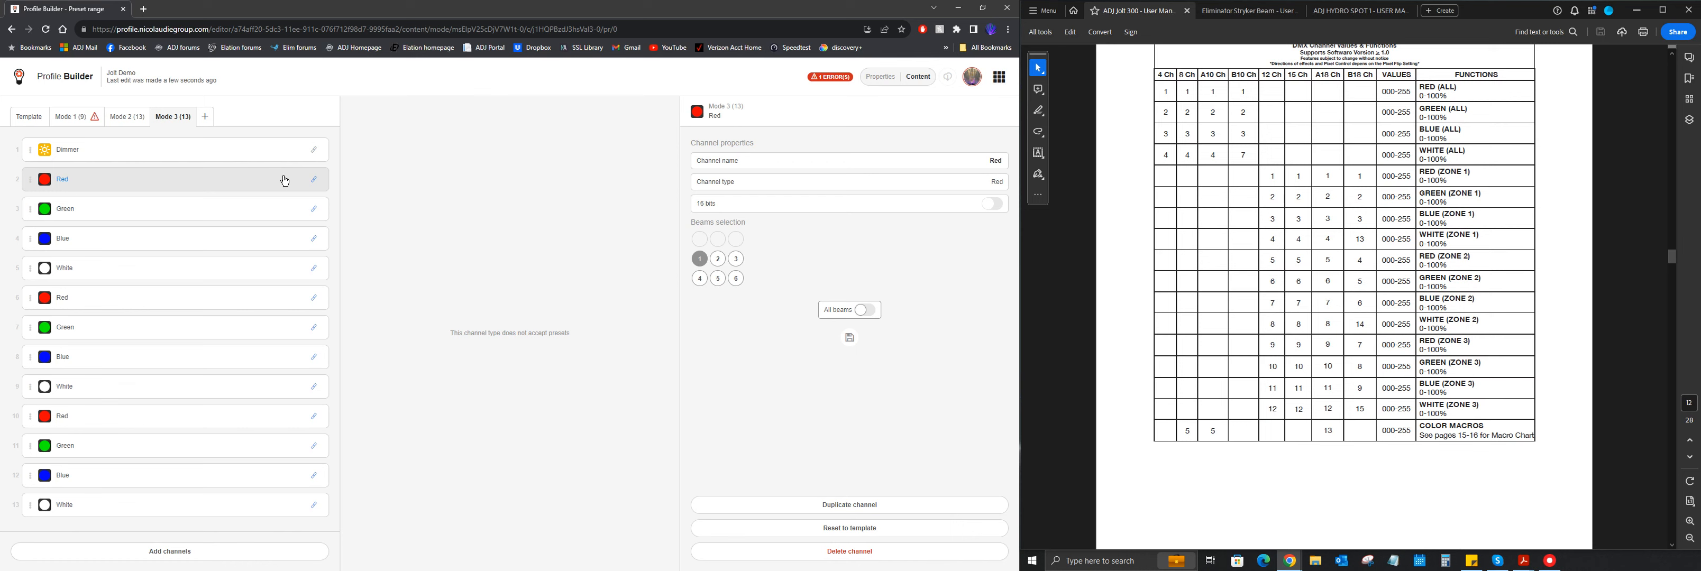
# Step: Delete the whole of Mode 3 from the profile
pyautogui.click(178, 118)
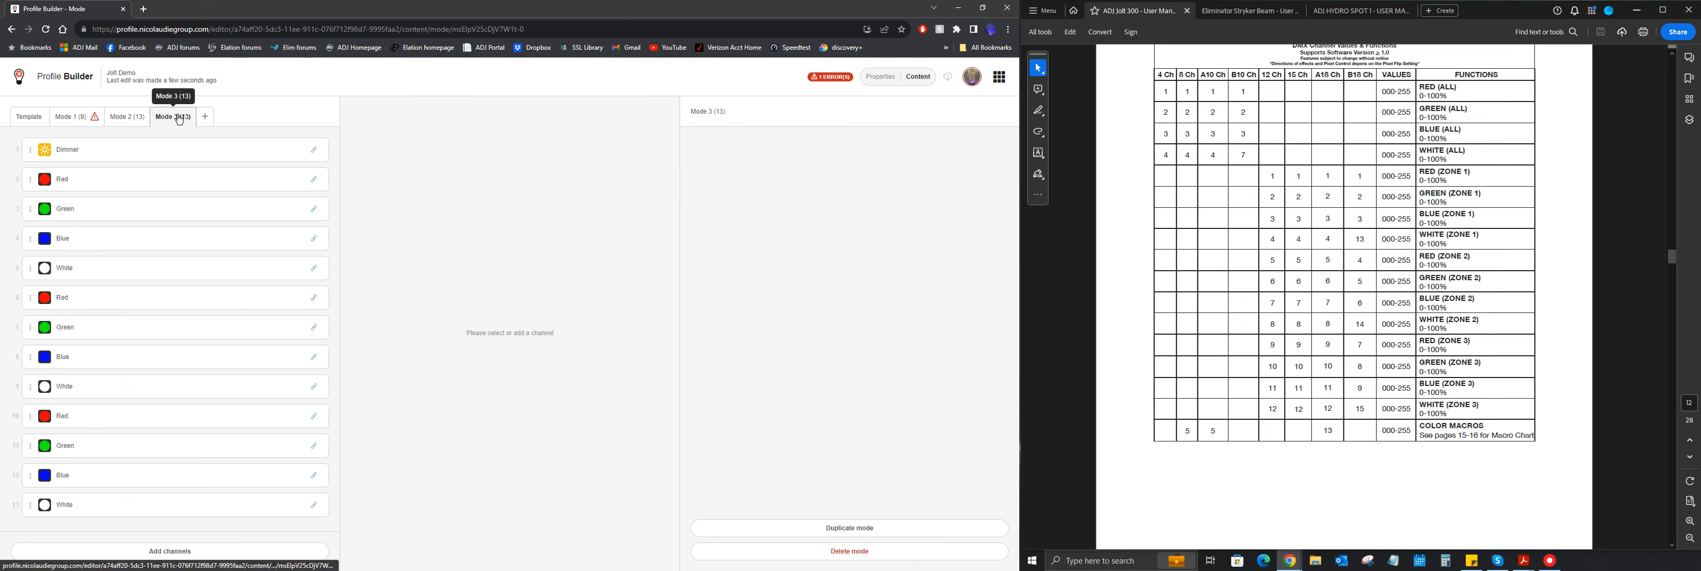
pyautogui.click(842, 555)
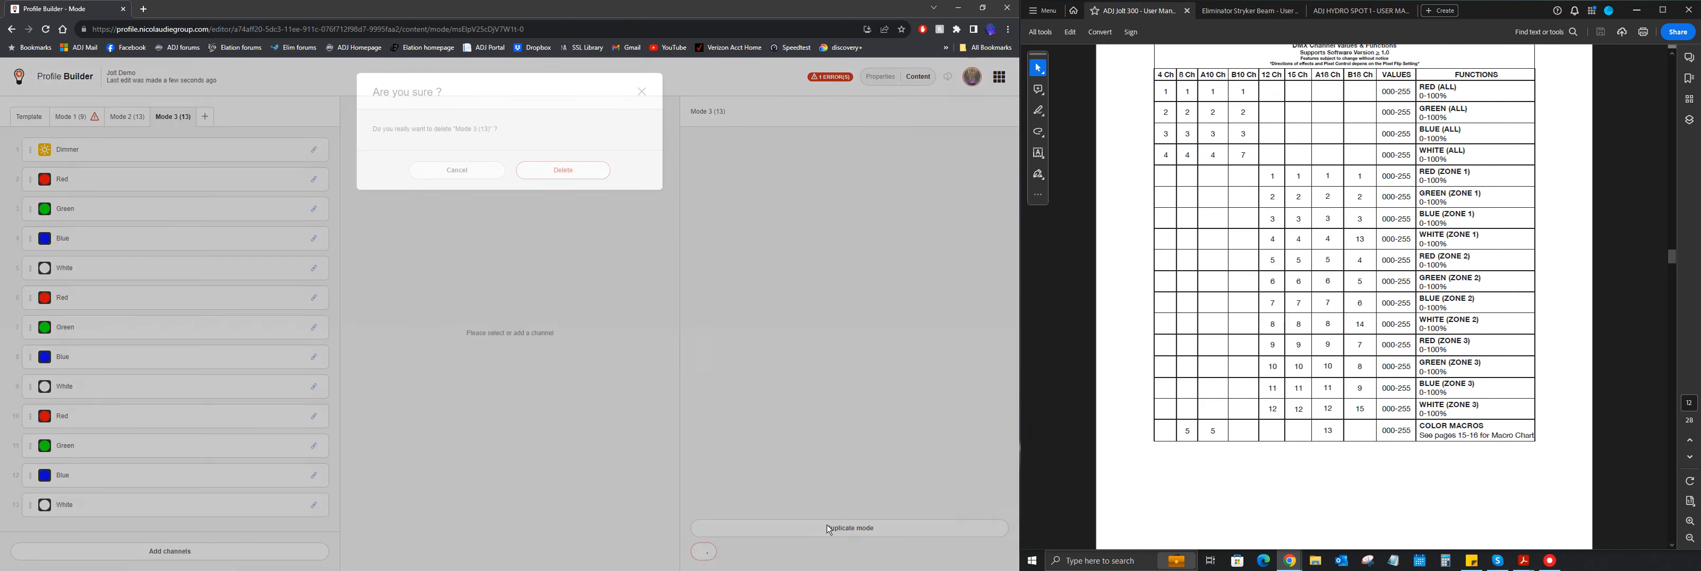
pyautogui.click(592, 177)
# Step: Create a new mode after Mode 2, select Red, Green, Blue and White as its channels, and show the beam options
pyautogui.click(159, 117)
pyautogui.click(170, 334)
pyautogui.click(287, 174)
pyautogui.click(285, 207)
pyautogui.click(286, 235)
pyautogui.click(292, 265)
pyautogui.click(770, 384)
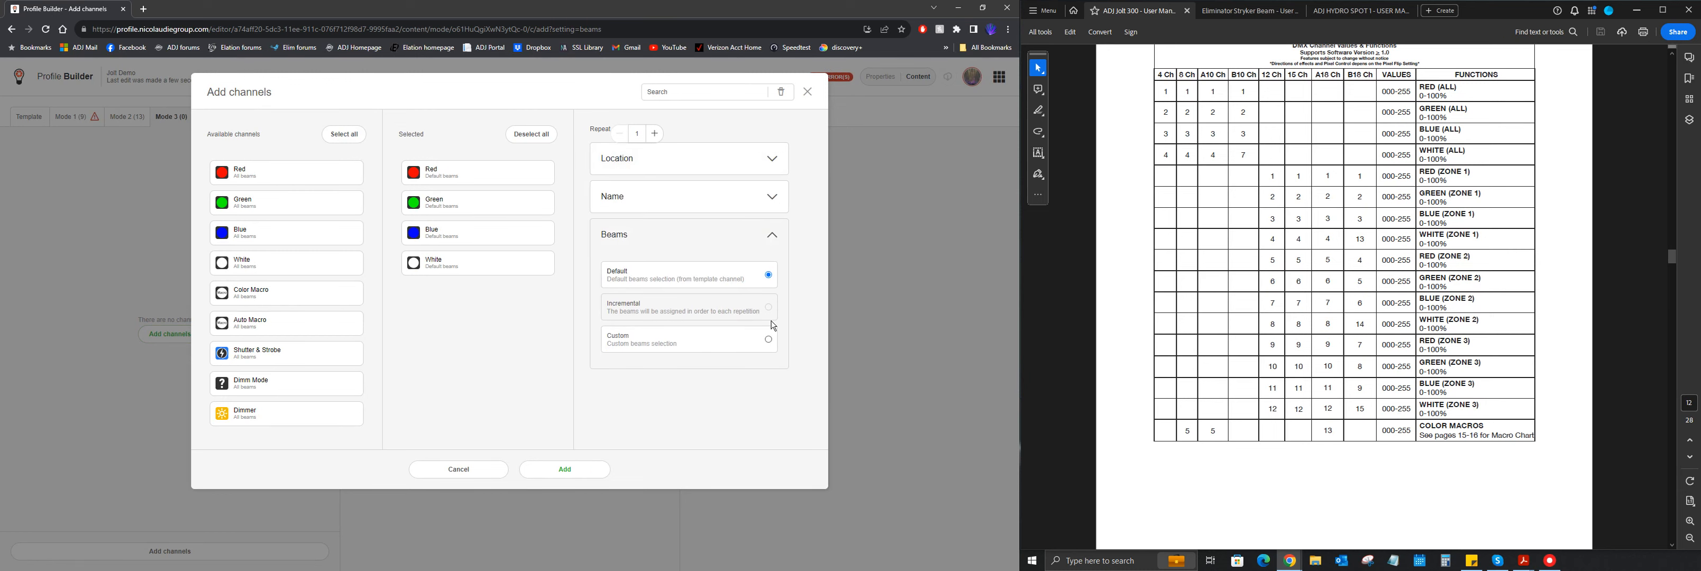
# Step: Set the selected channels to repeat 6 times with incremental beam assignment starting from beam 1
pyautogui.click(654, 134)
pyautogui.click(654, 134)
pyautogui.click(654, 134)
pyautogui.click(654, 134)
pyautogui.click(653, 133)
pyautogui.click(768, 307)
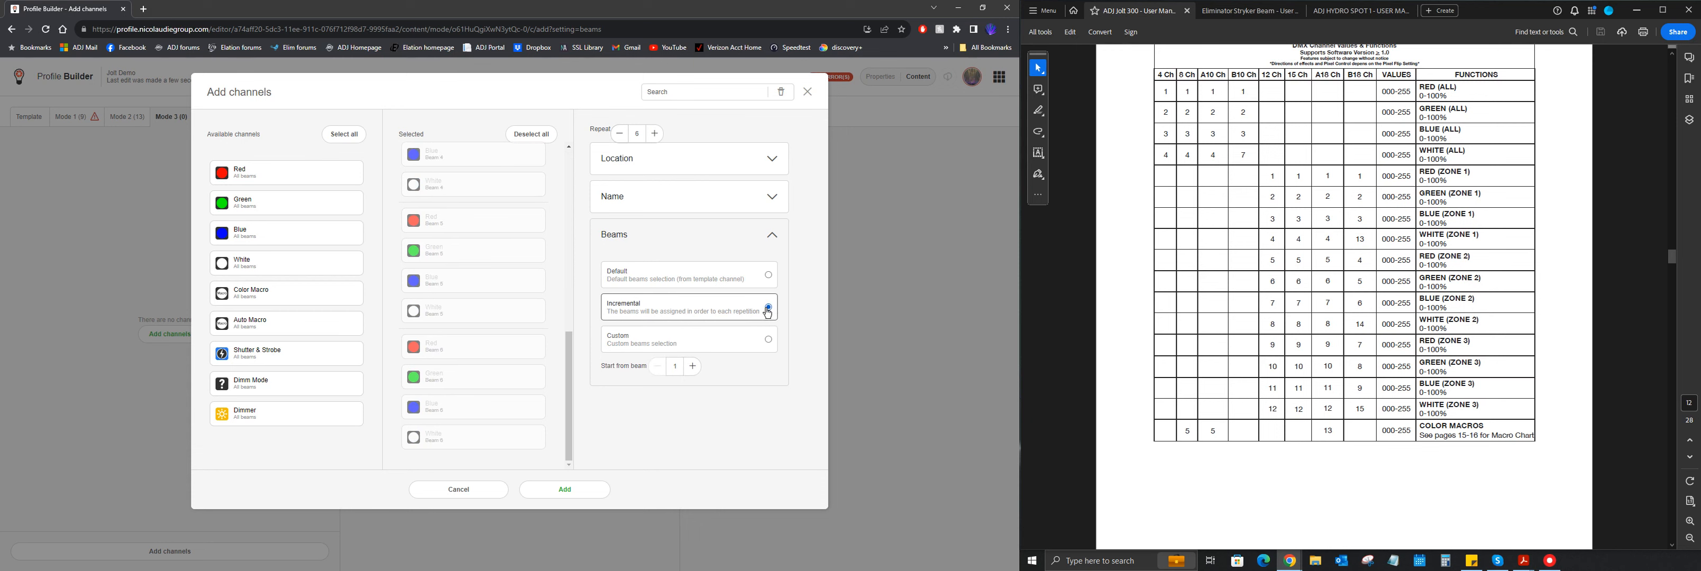
# Step: Add the six repetitions of Red, Green, Blue and White to Mode 3 and check the last Red channel's beam assignment
pyautogui.click(584, 492)
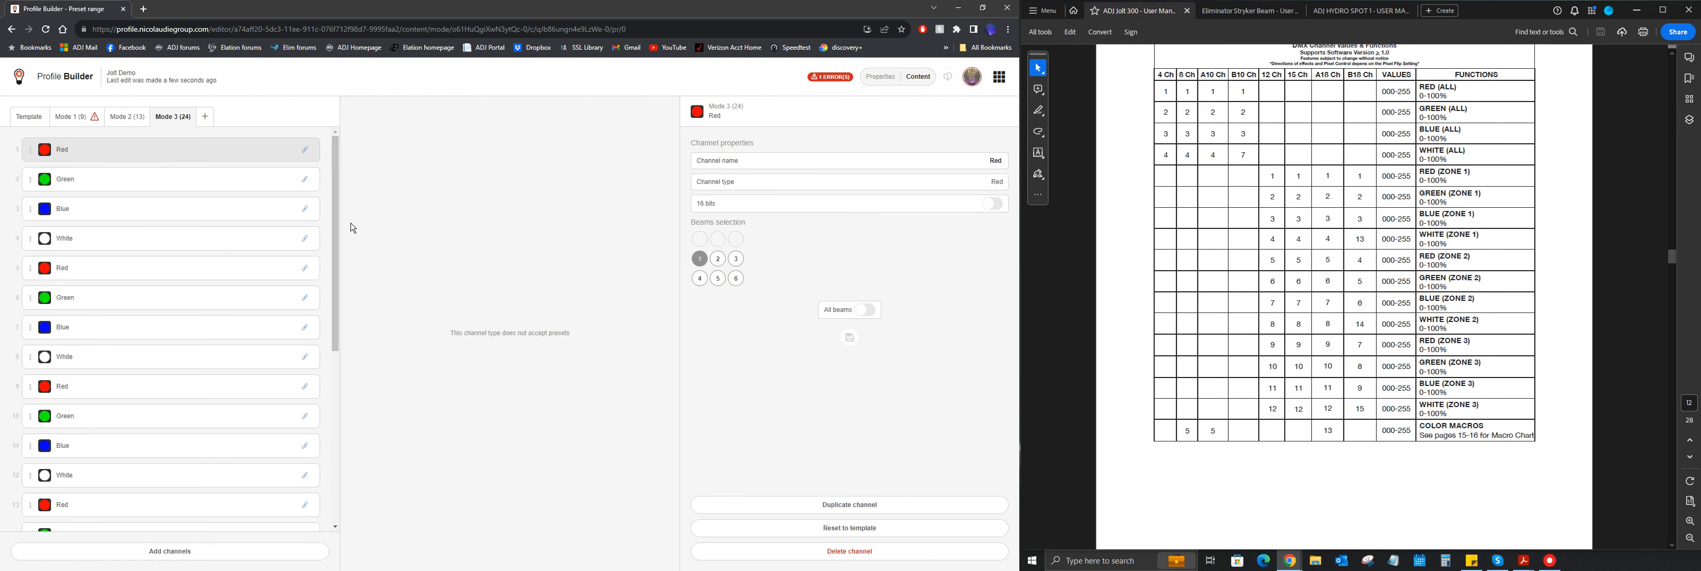
pyautogui.scroll(-5, 157, 266)
pyautogui.click(145, 420)
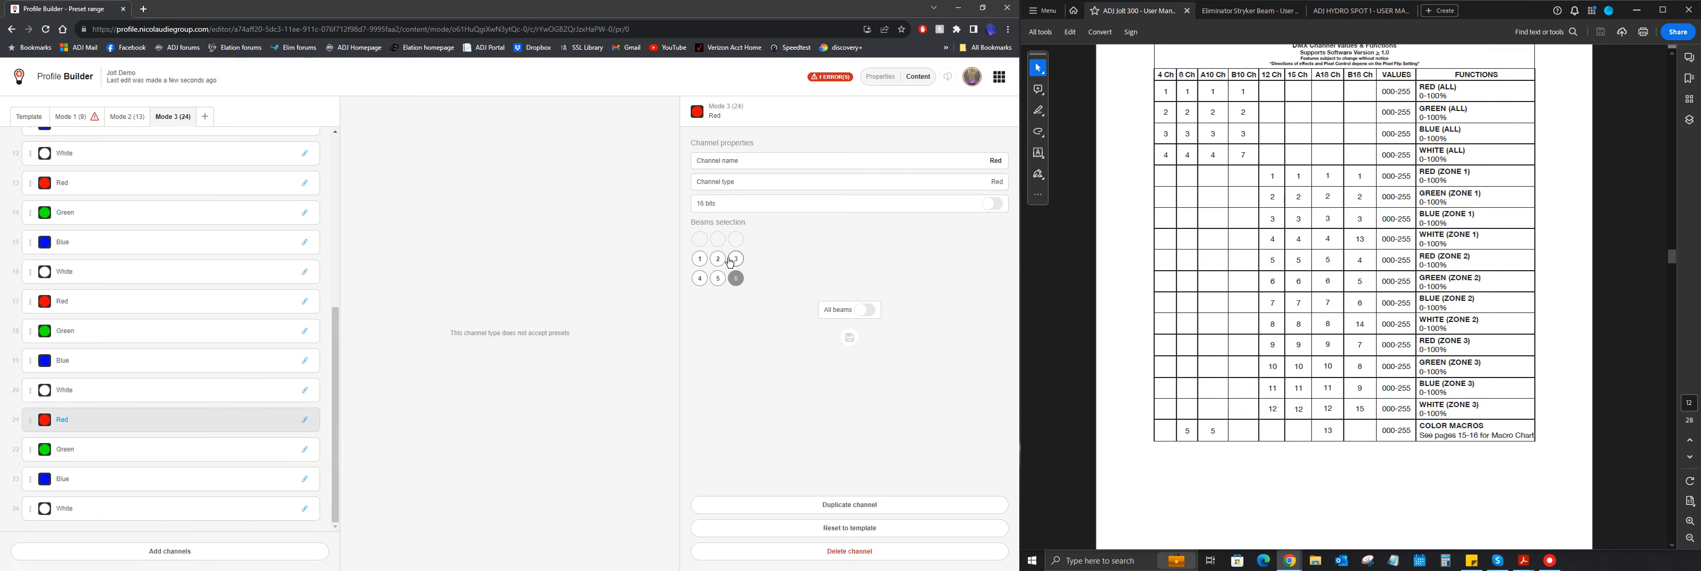
# Step: Add the Dimmer and Shutter & Strobe channels to Mode 3 before all the existing channels
pyautogui.click(166, 552)
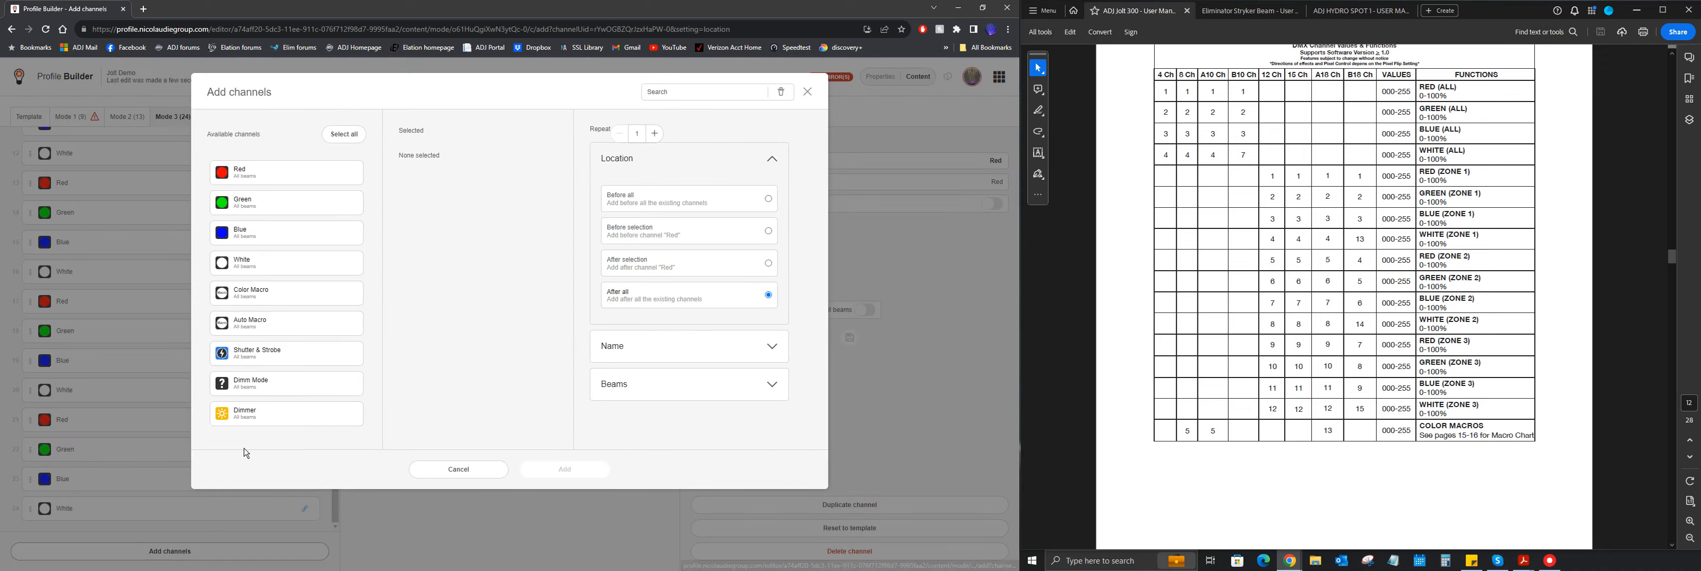
pyautogui.click(251, 422)
pyautogui.click(296, 360)
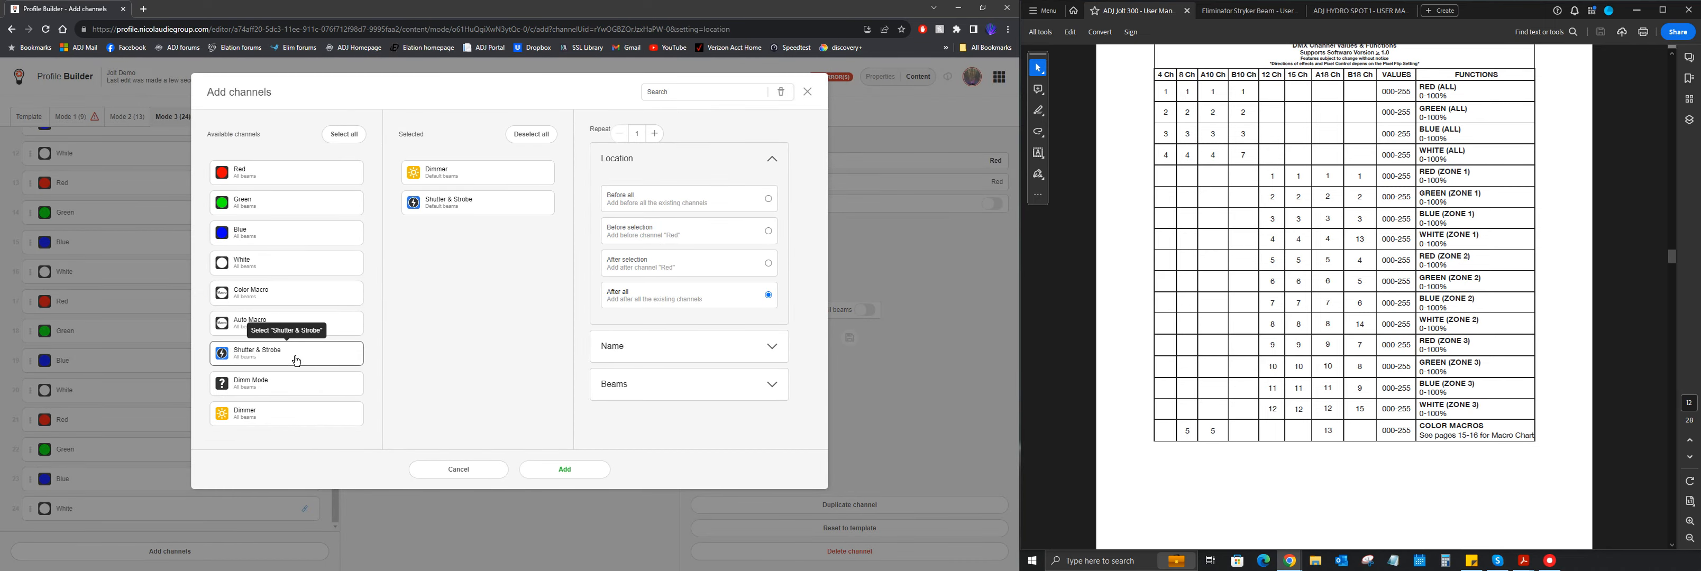
pyautogui.click(537, 469)
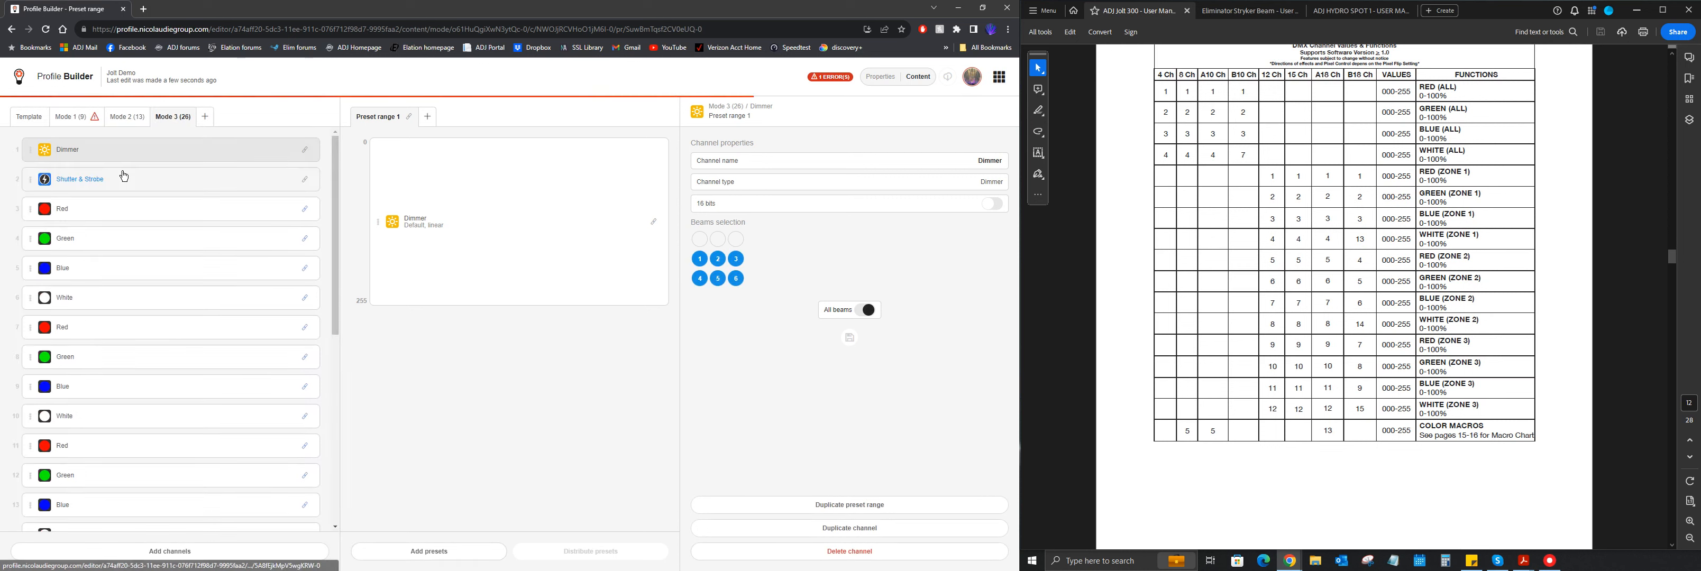
# Step: Set the target of the Speed preset in Mode 1's Dimm Mode channel to Dimm Mode
pyautogui.click(71, 117)
pyautogui.click(118, 366)
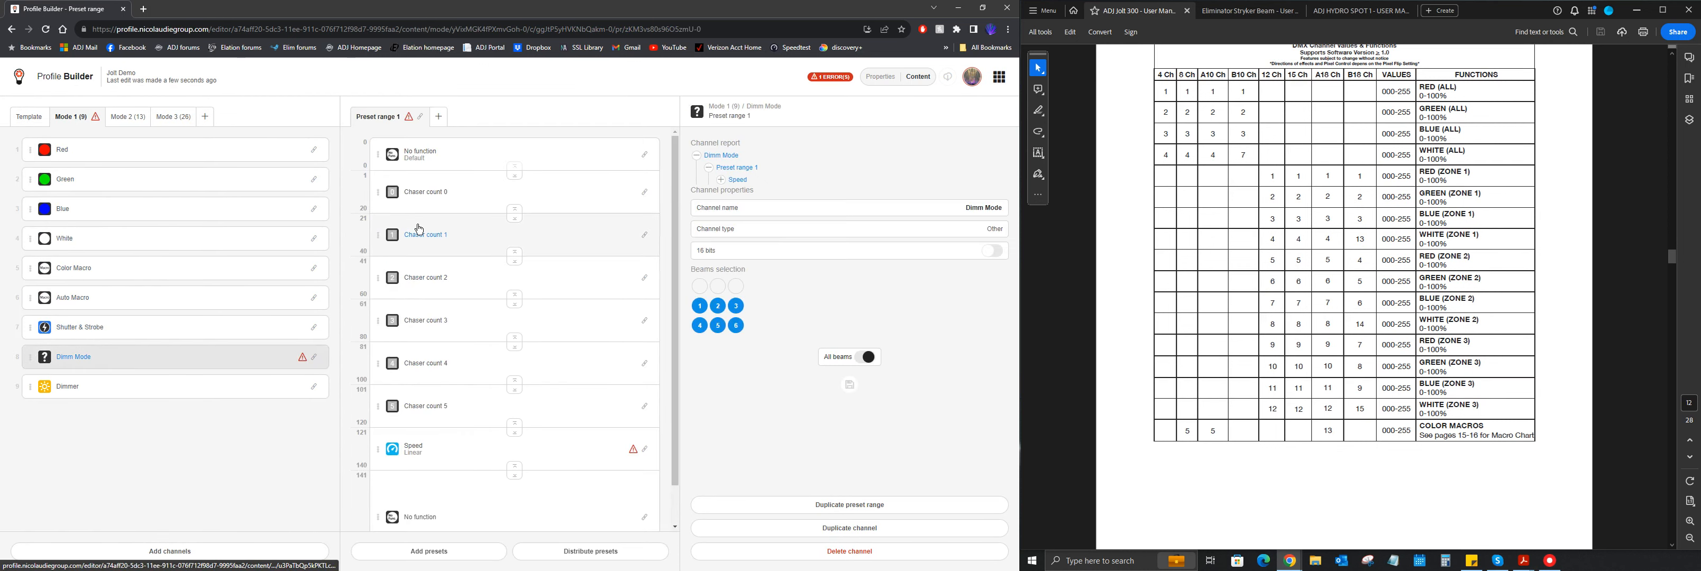
pyautogui.click(583, 453)
pyautogui.click(996, 393)
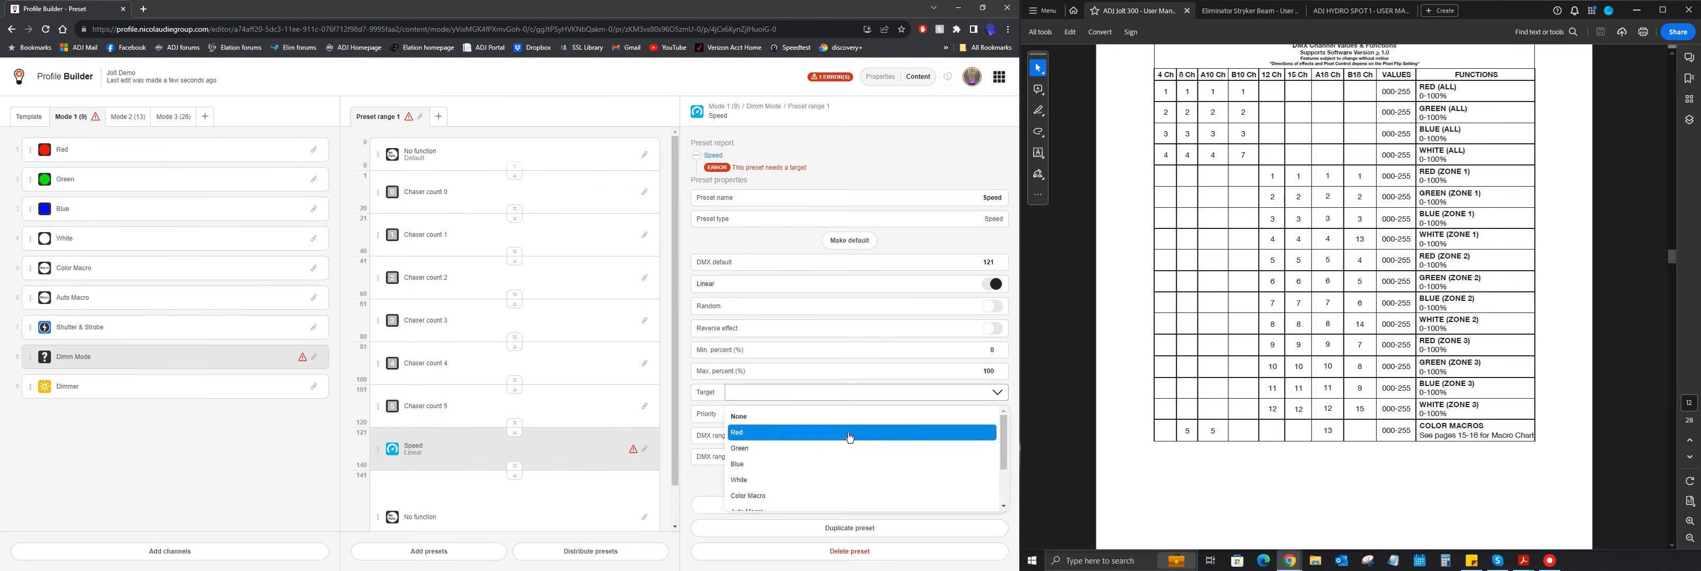
pyautogui.scroll(-2, 845, 446)
pyautogui.click(765, 483)
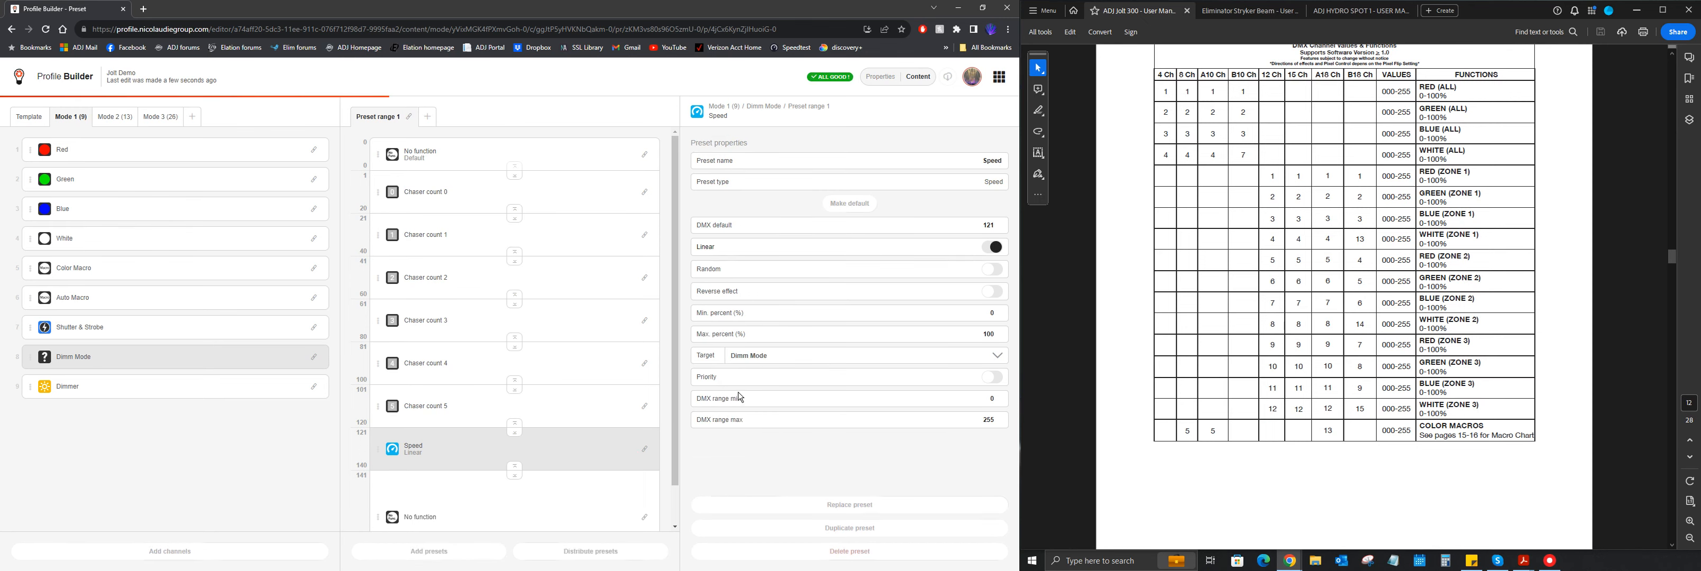
pyautogui.click(519, 114)
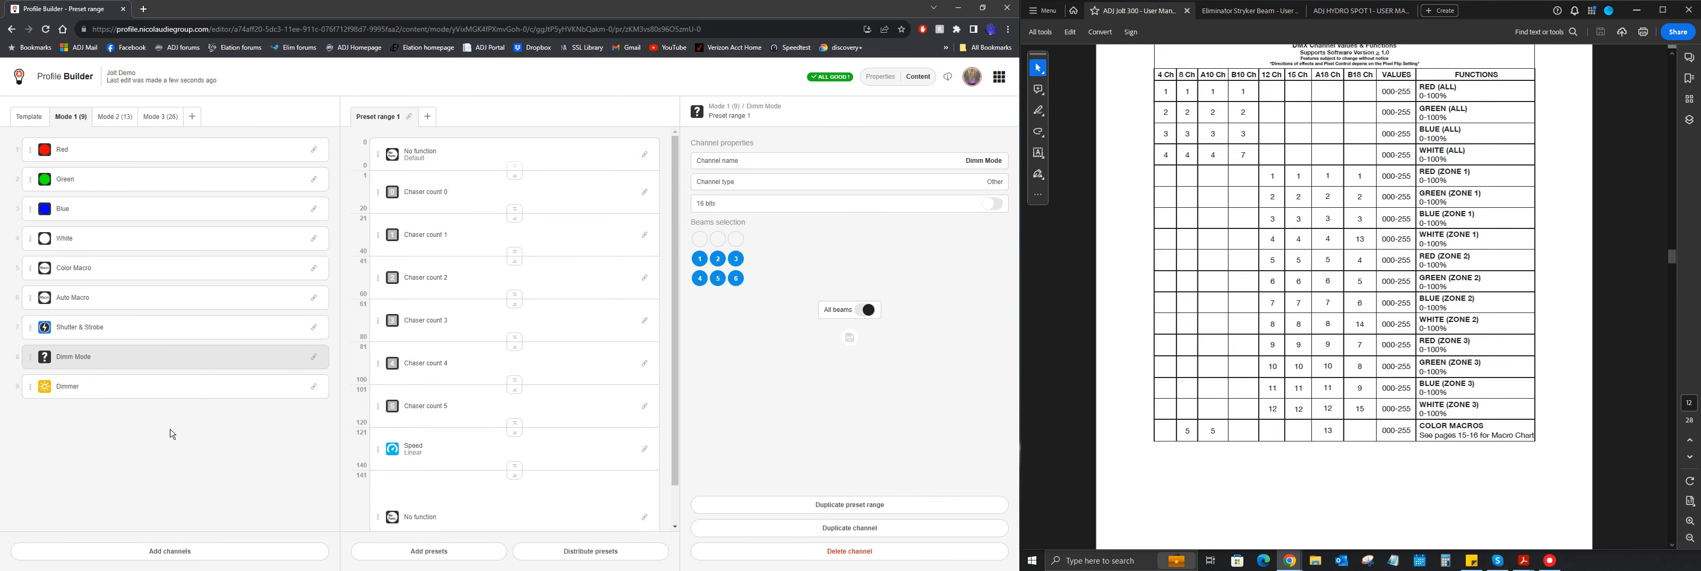
# Step: Review the channel list of Mode 3, examining the beam selection of the Dimmer and of the second-to-last White channel
pyautogui.click(53, 120)
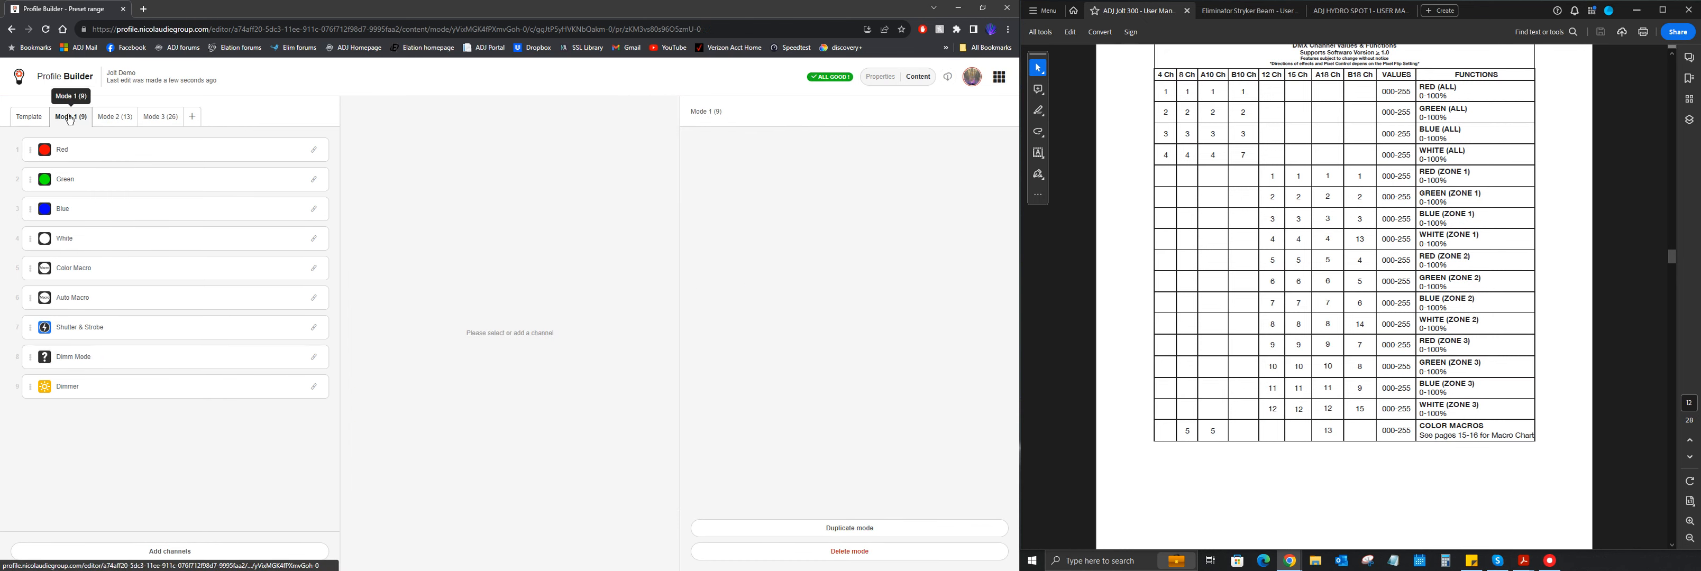
pyautogui.click(155, 123)
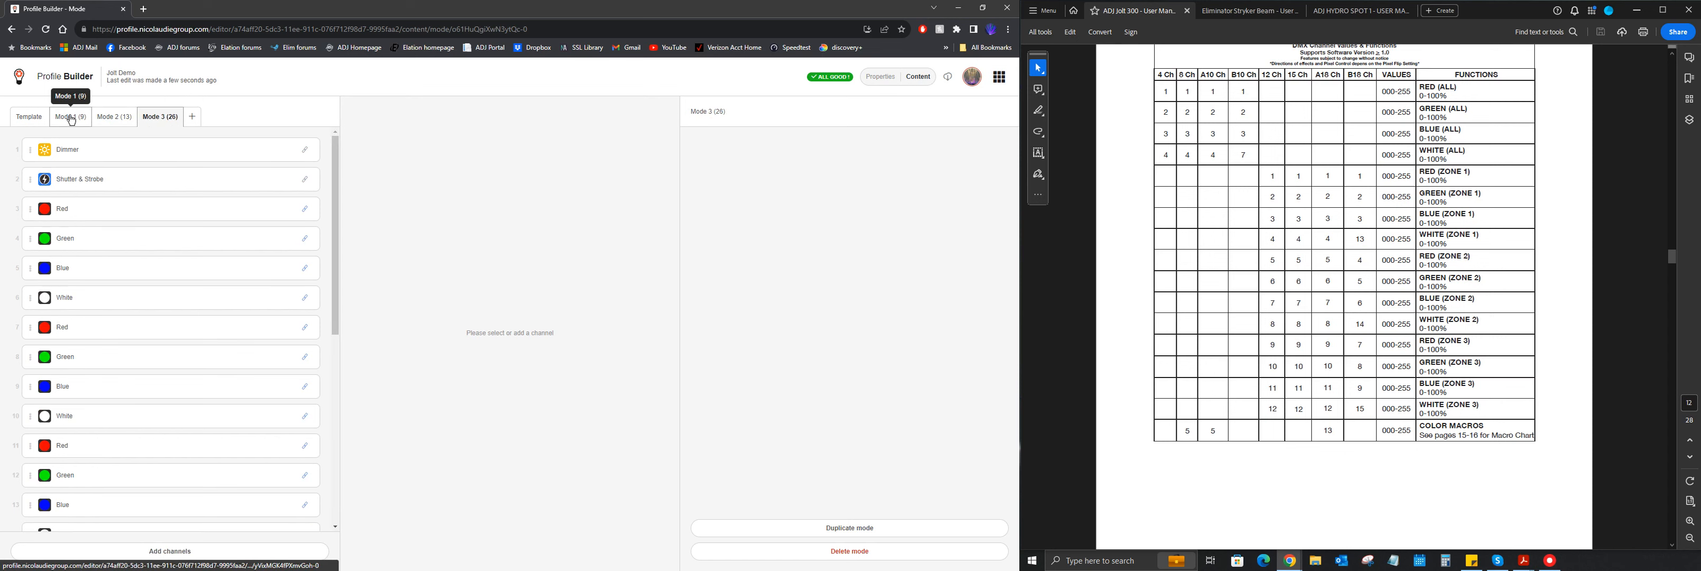
pyautogui.click(30, 118)
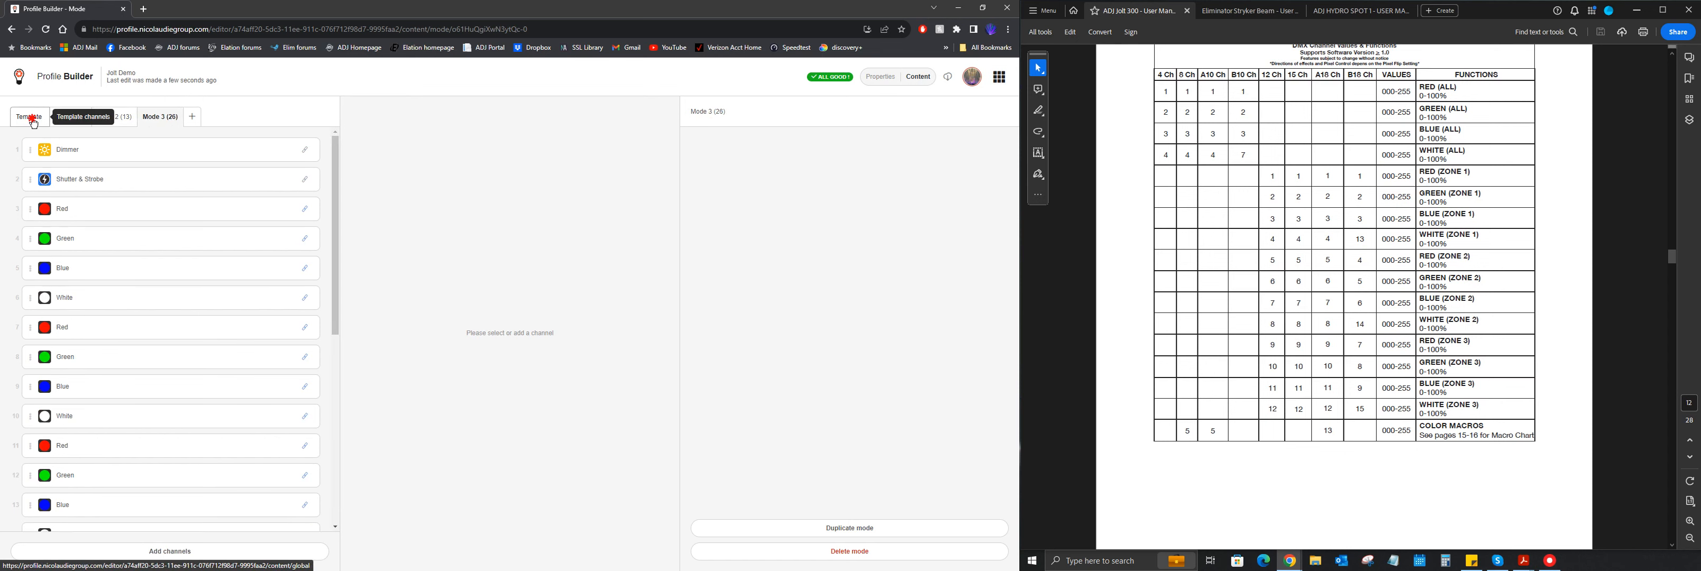
pyautogui.click(160, 116)
pyautogui.click(181, 156)
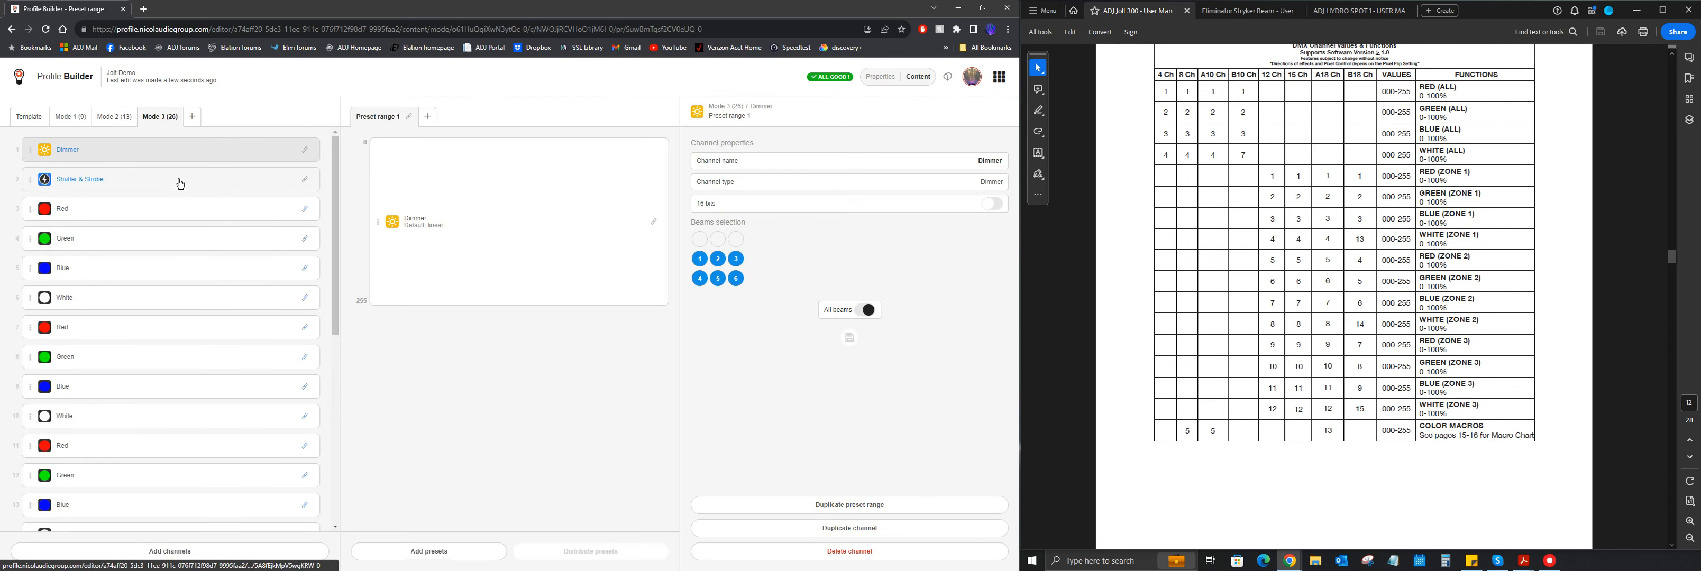
pyautogui.scroll(-6, 171, 297)
pyautogui.click(172, 390)
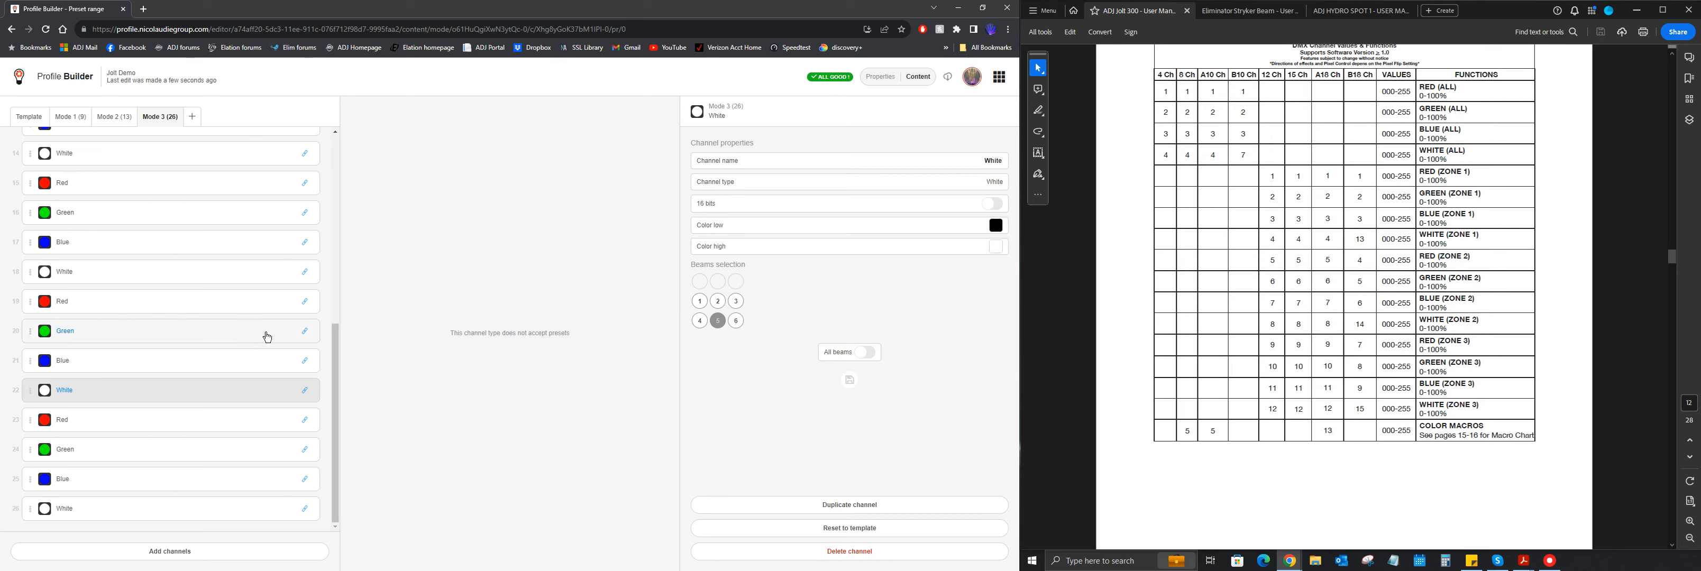
pyautogui.scroll(6, 189, 346)
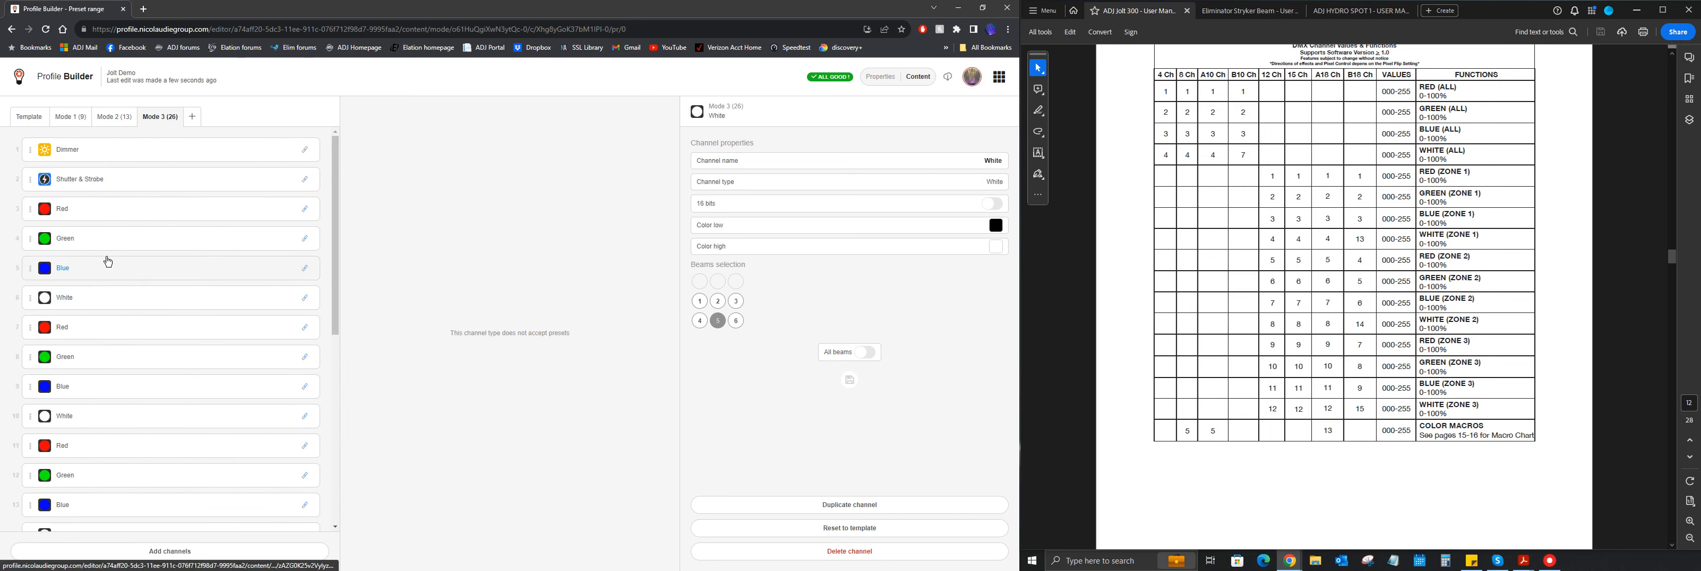
# Step: Show the profile's template channels and the beginning of the Jolt 300 DMX channel table in the manual
pyautogui.click(29, 117)
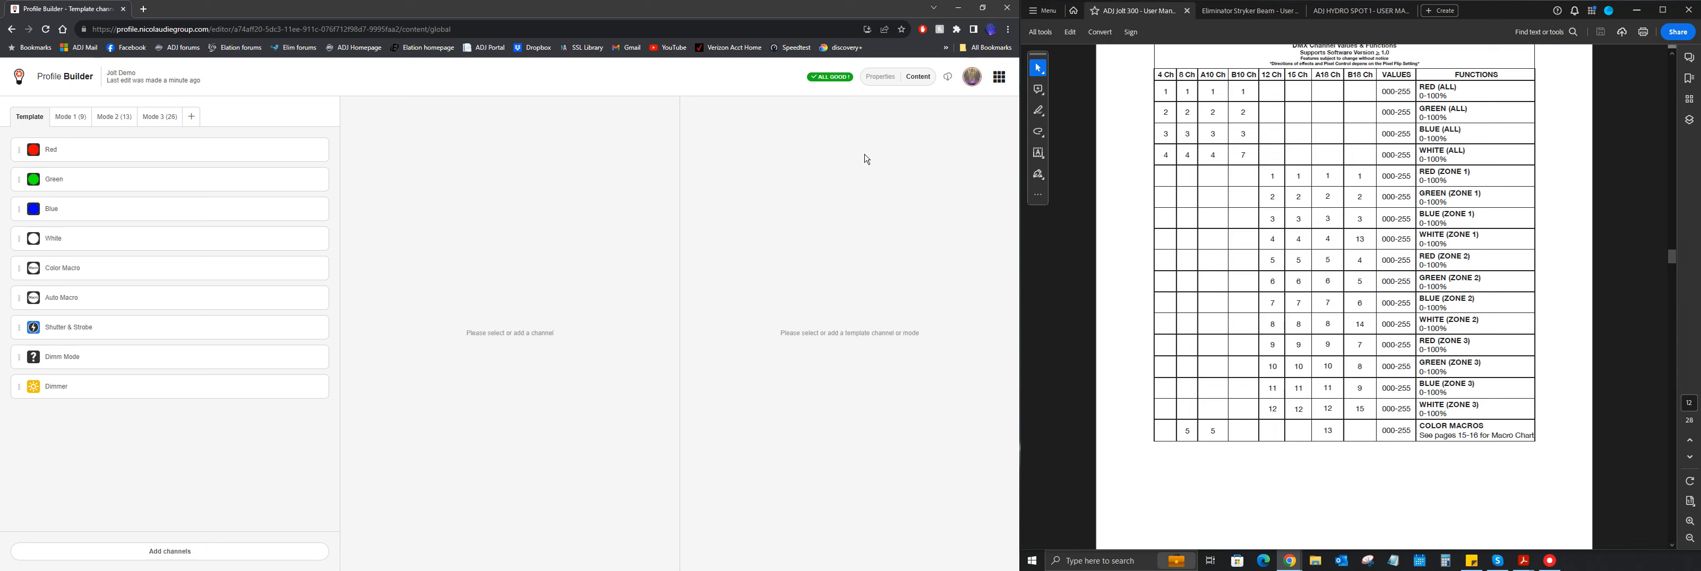
pyautogui.scroll(2, 1464, 200)
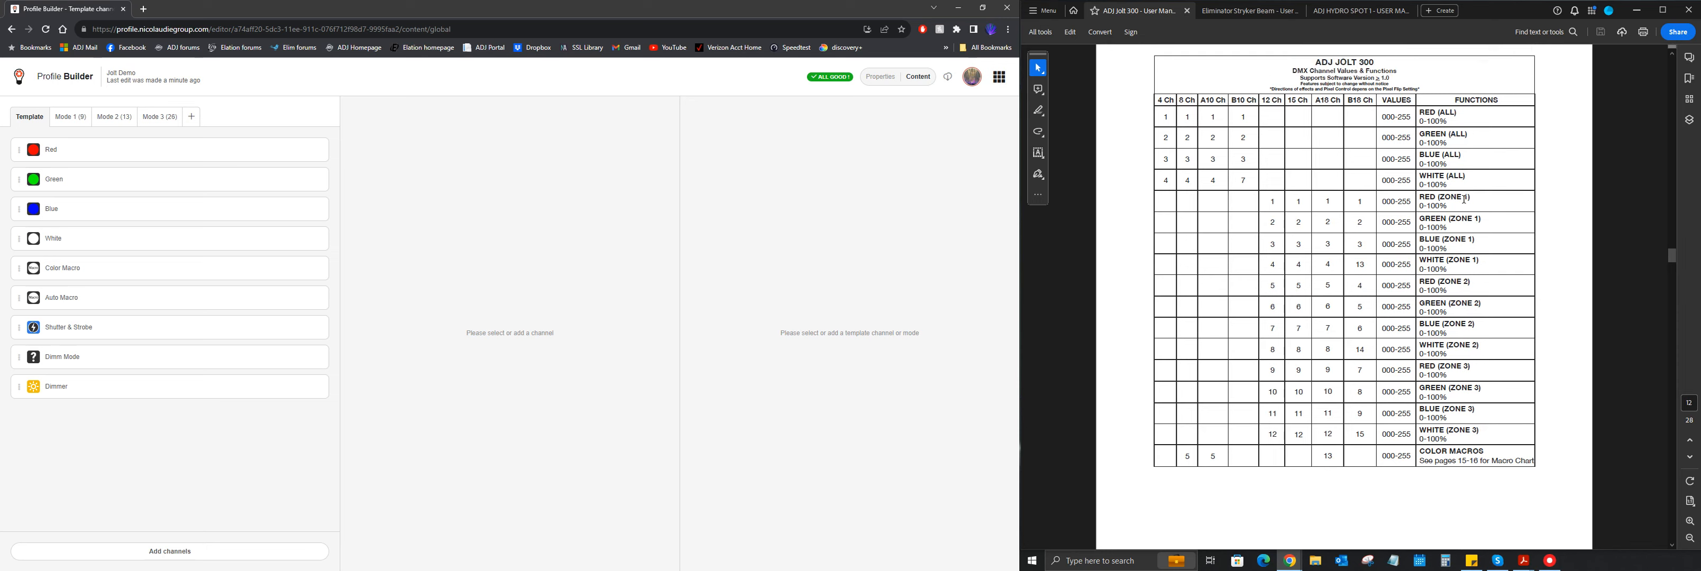